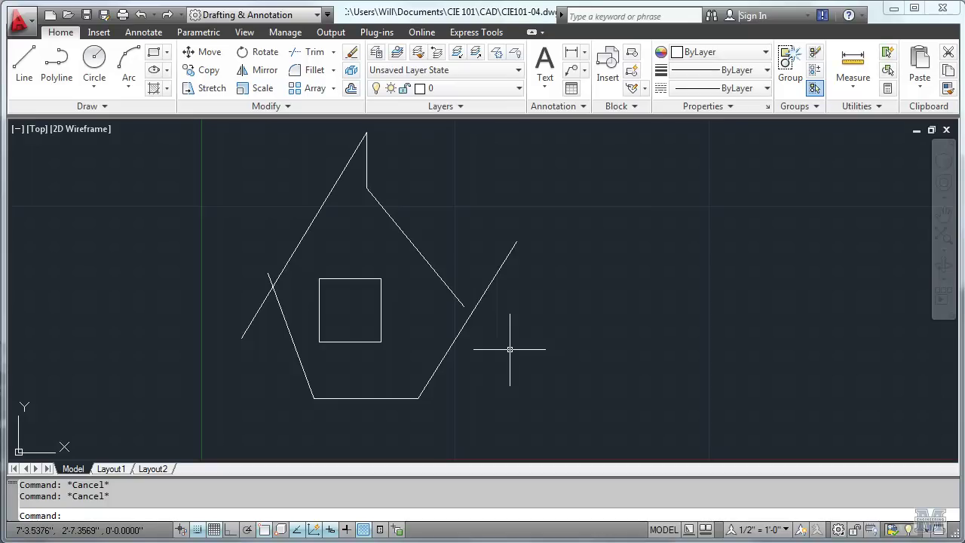
Grip-stretch the right wall line's top endpoint upward until it reaches past the right roof line
left_click(467, 319)
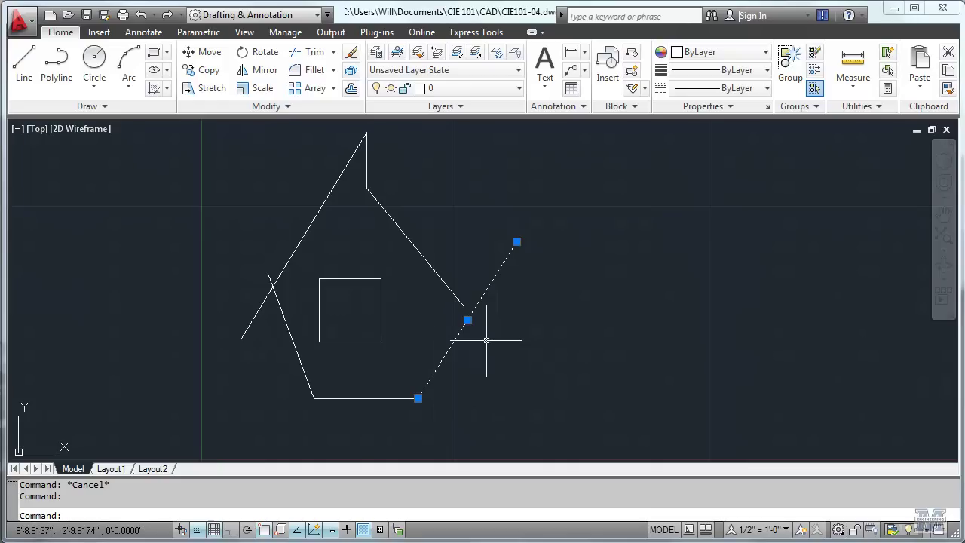
mouse_move(517, 241)
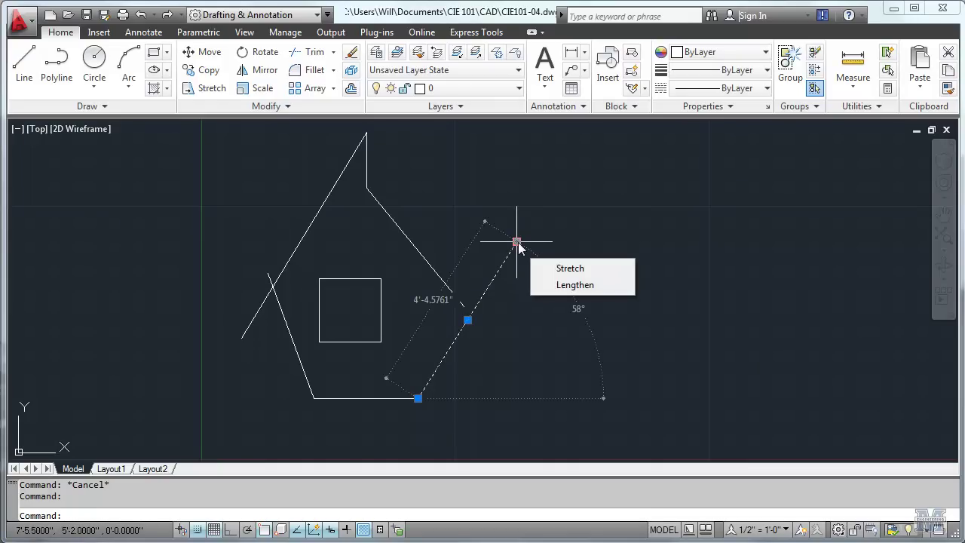
left_click(516, 241)
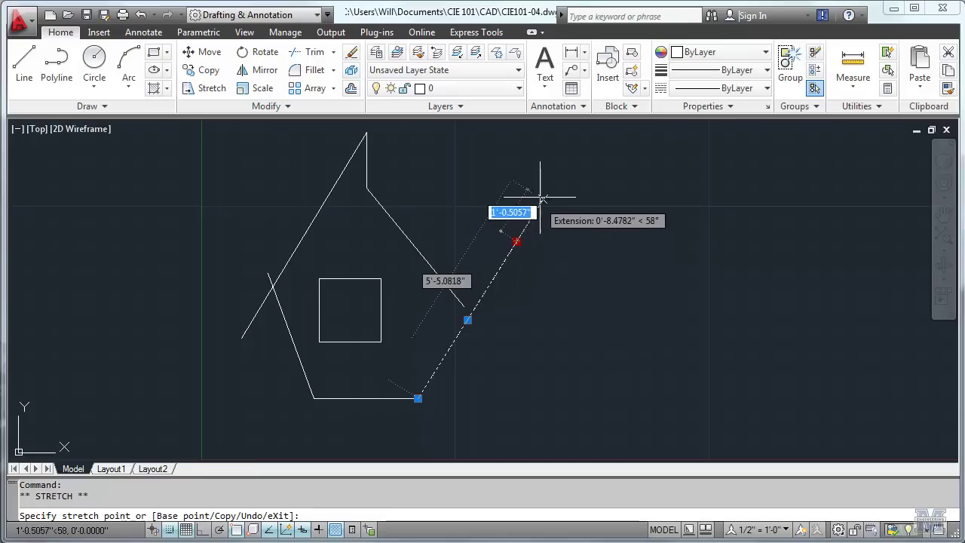
left_click(561, 168)
mouse_move(562, 171)
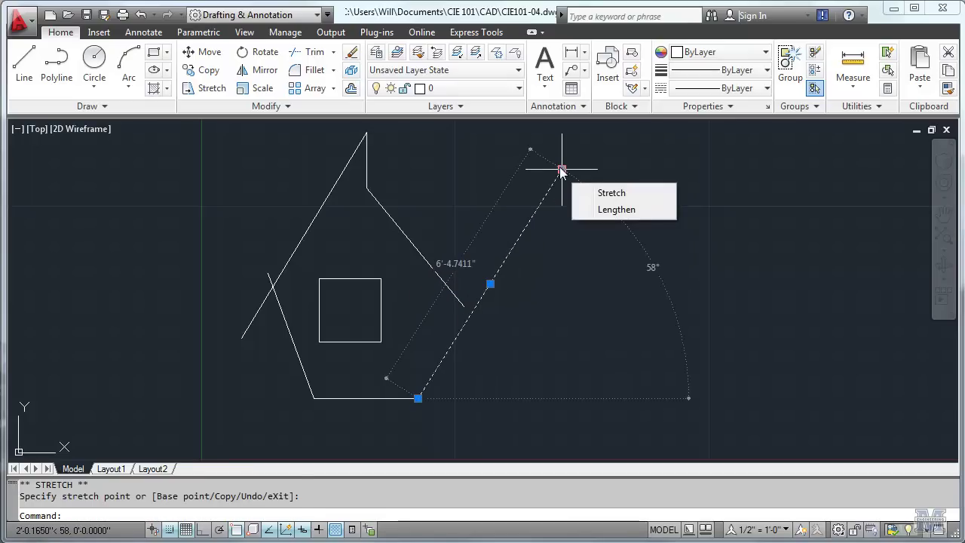
left_click(562, 169)
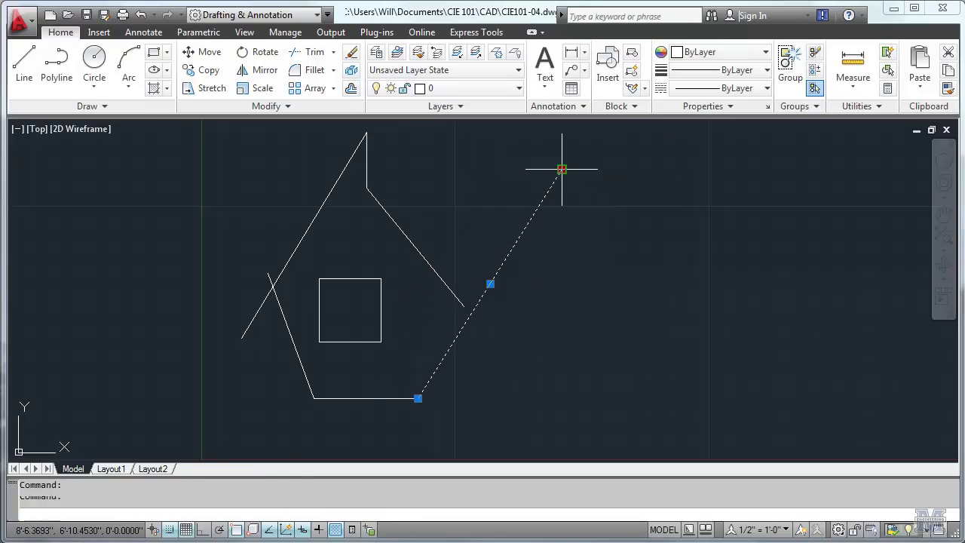
left_click(479, 167)
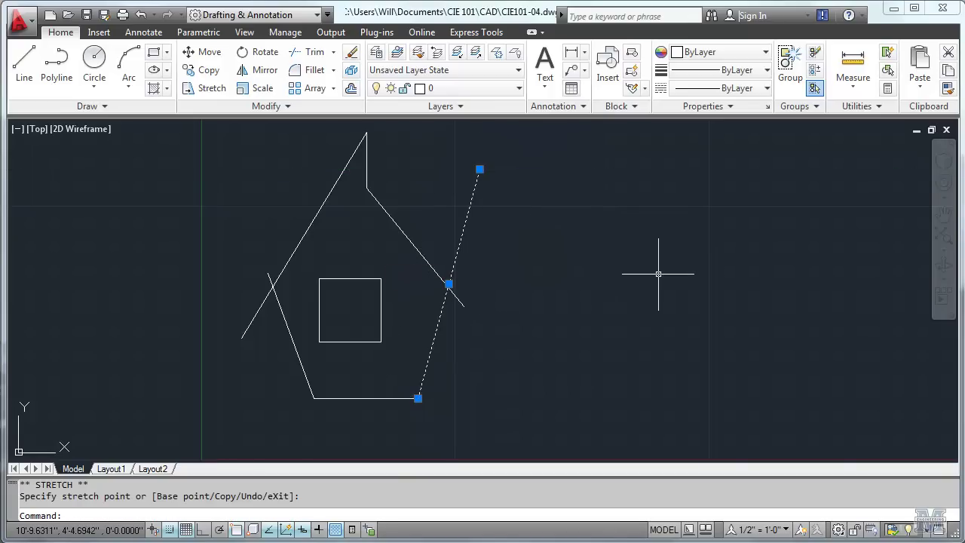
Move the line rightward by its midpoint grip, then undo the move with U
left_click(448, 285)
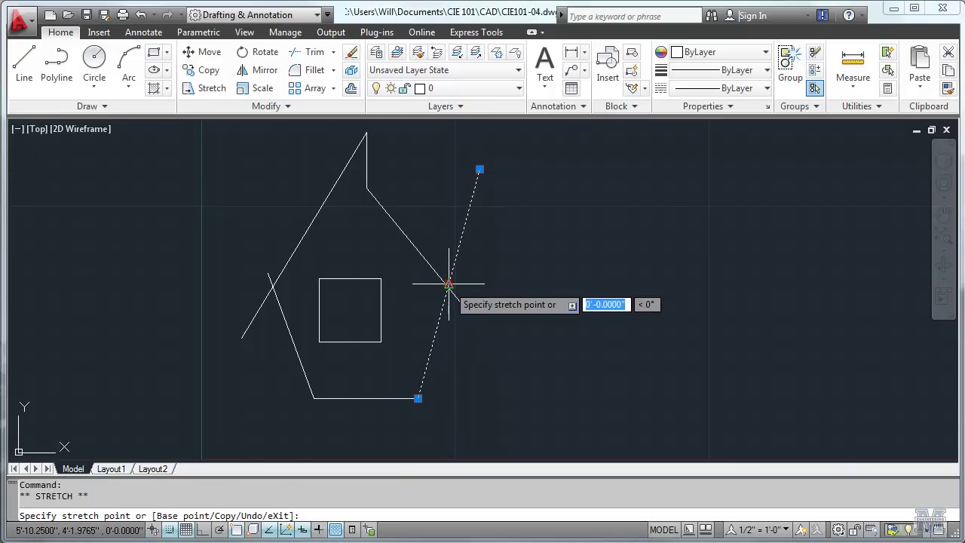
left_click(505, 285)
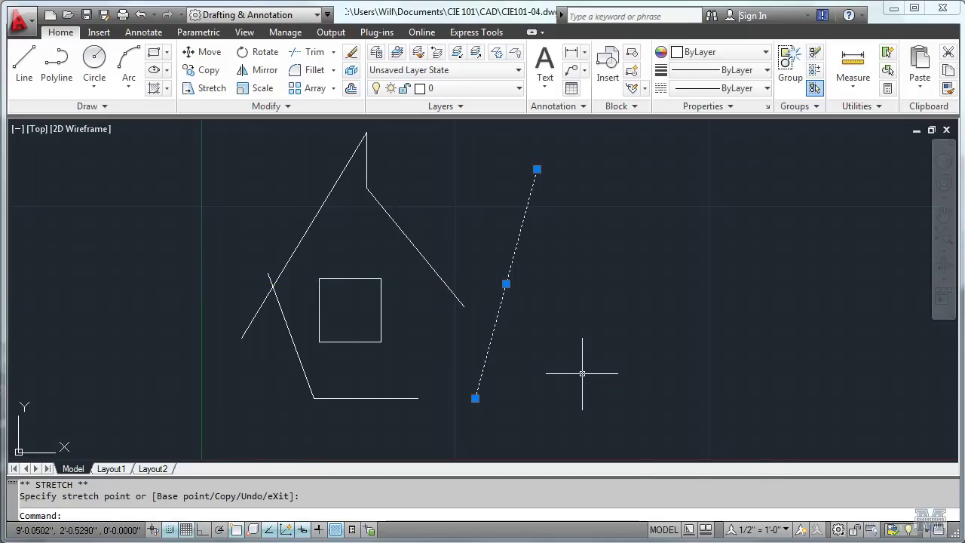
type("u")
key("Return")
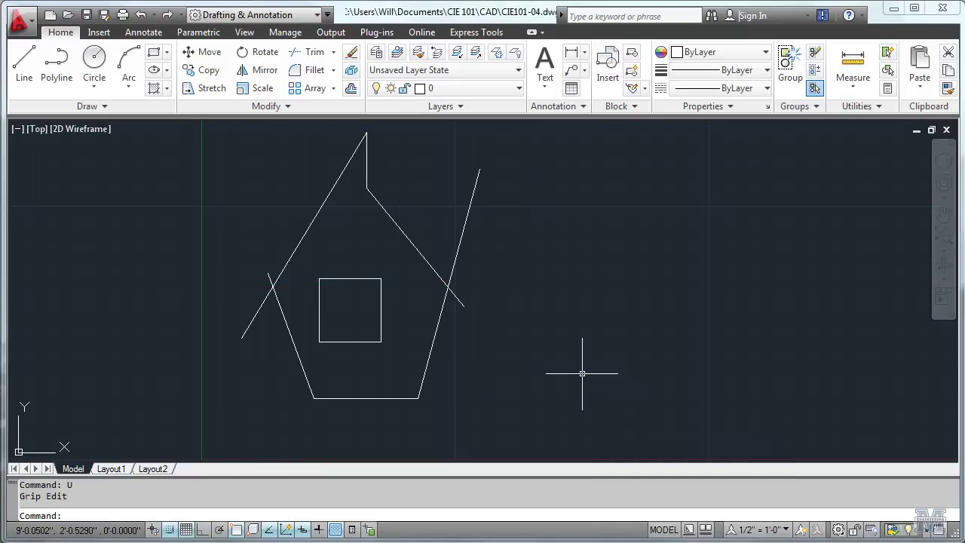
Snap the right wall's top endpoint to the lower end of the right roof line, then clear the selection
left_click(480, 172)
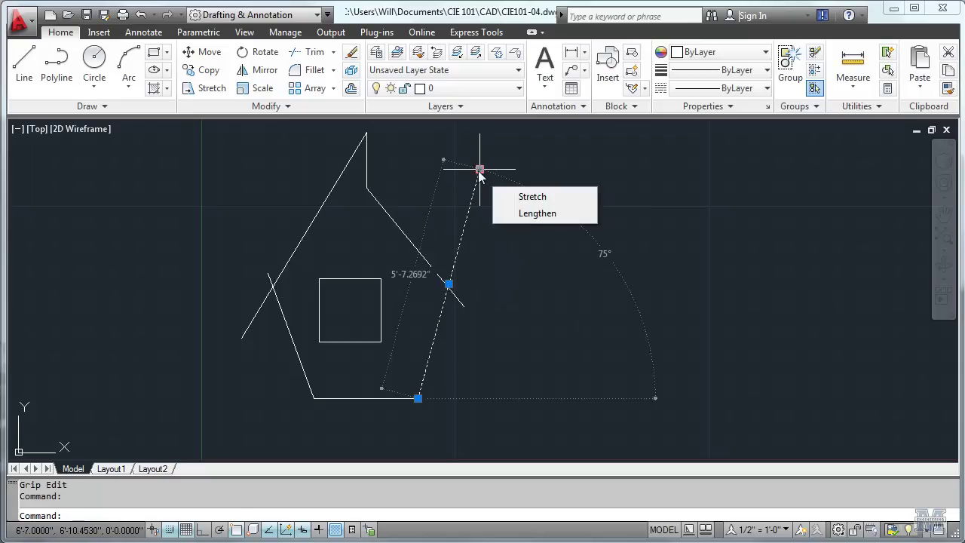
left_click(480, 170)
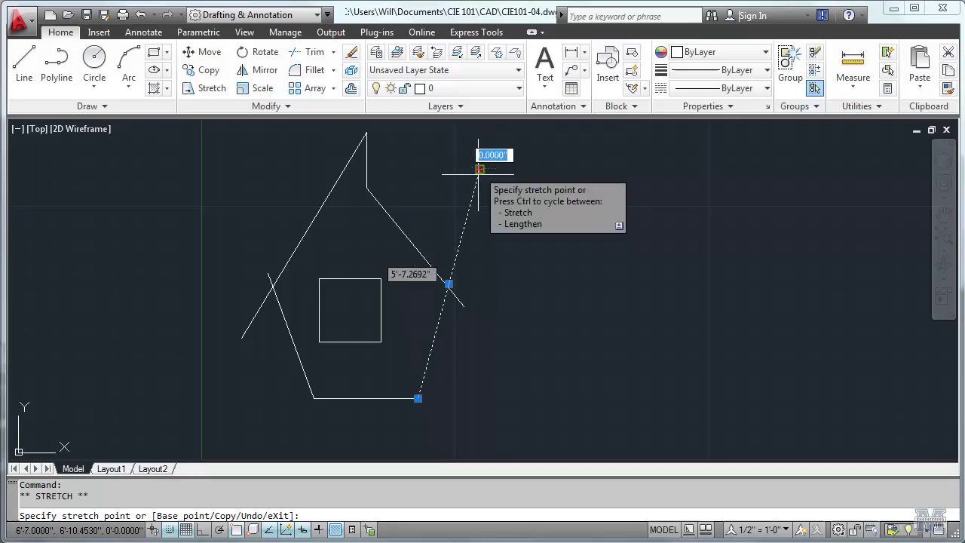
left_click(464, 306)
mouse_move(463, 306)
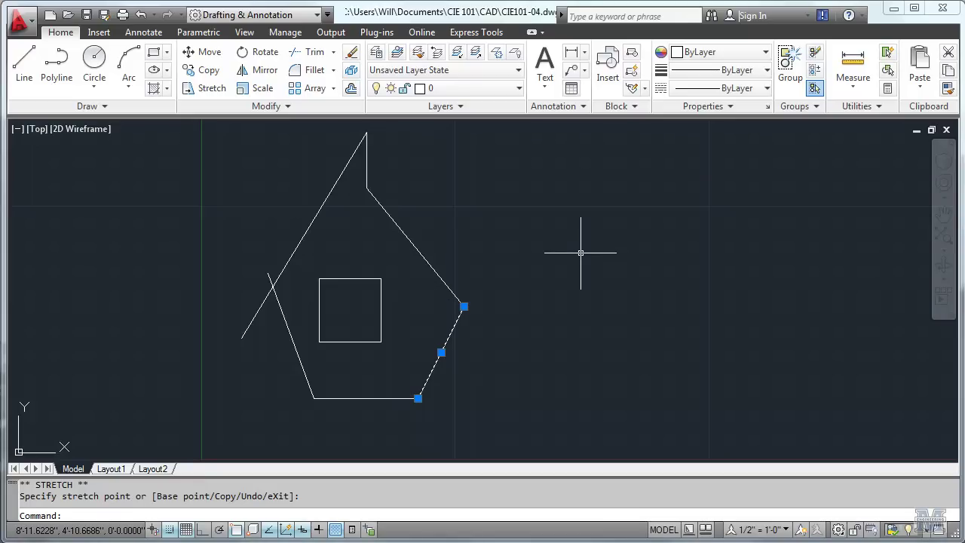
left_click(415, 337)
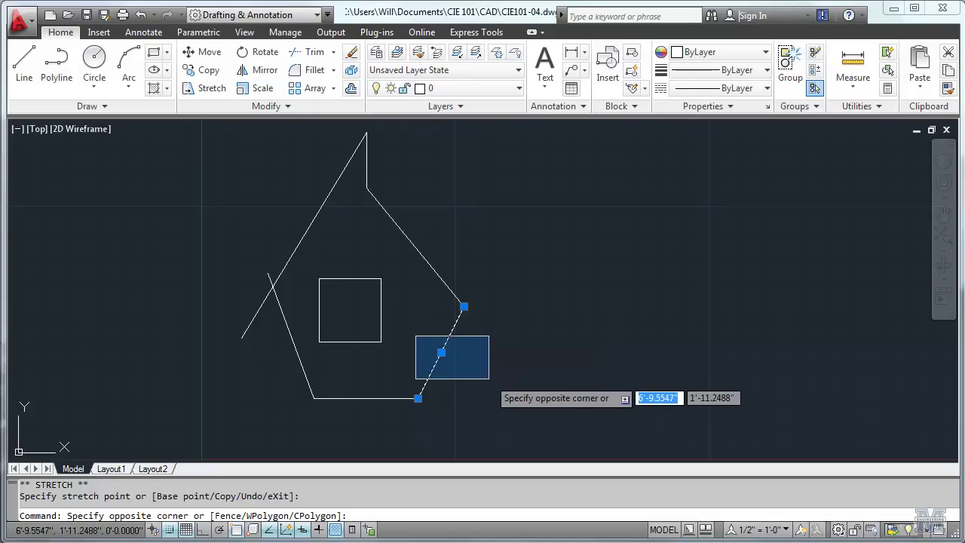
key("Escape")
key("Escape")
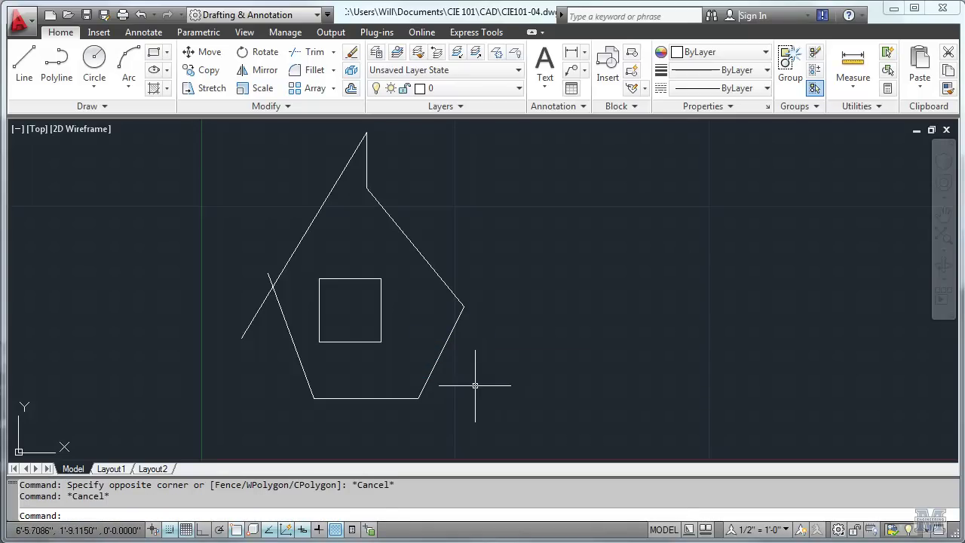
Copy the left roof line from its midpoint base point 0.5 units outward
left_click(210, 71)
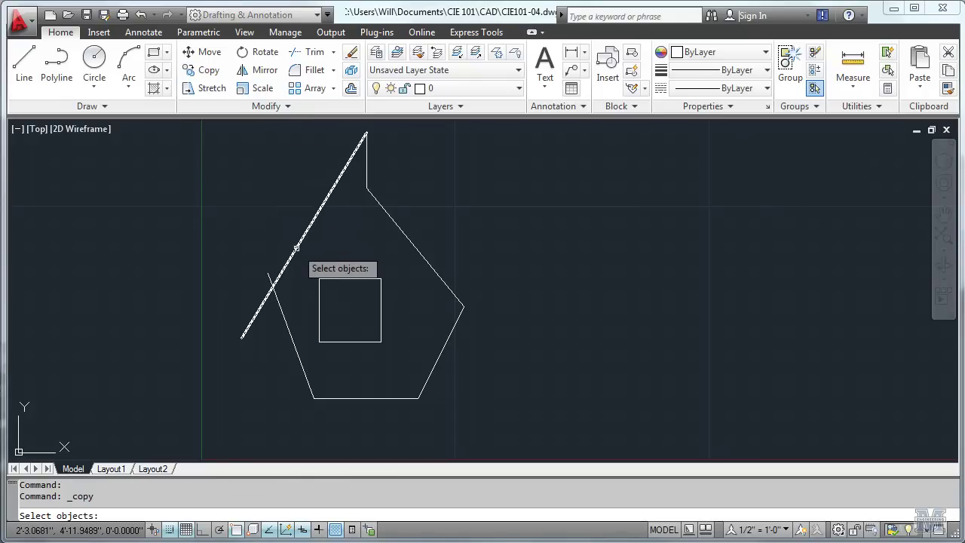
left_click(297, 248)
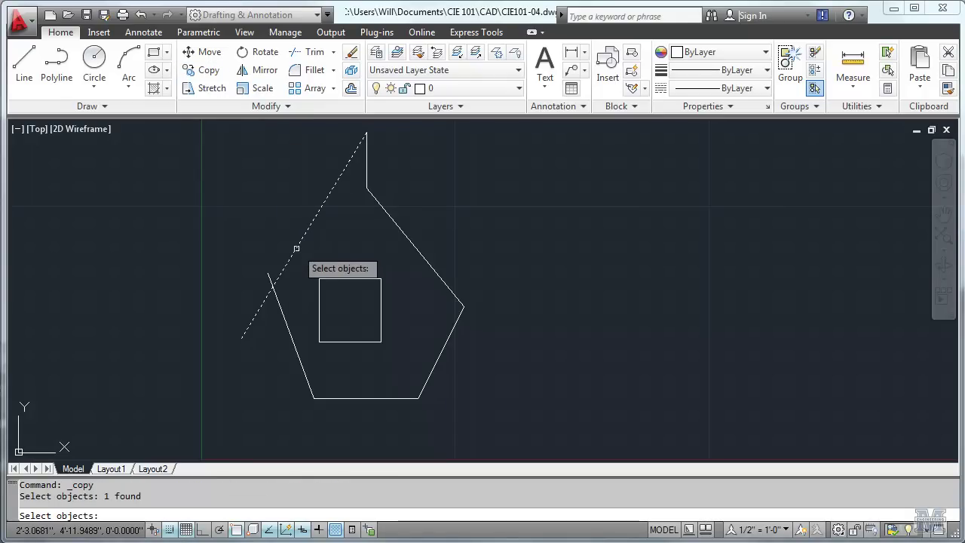
key("Return")
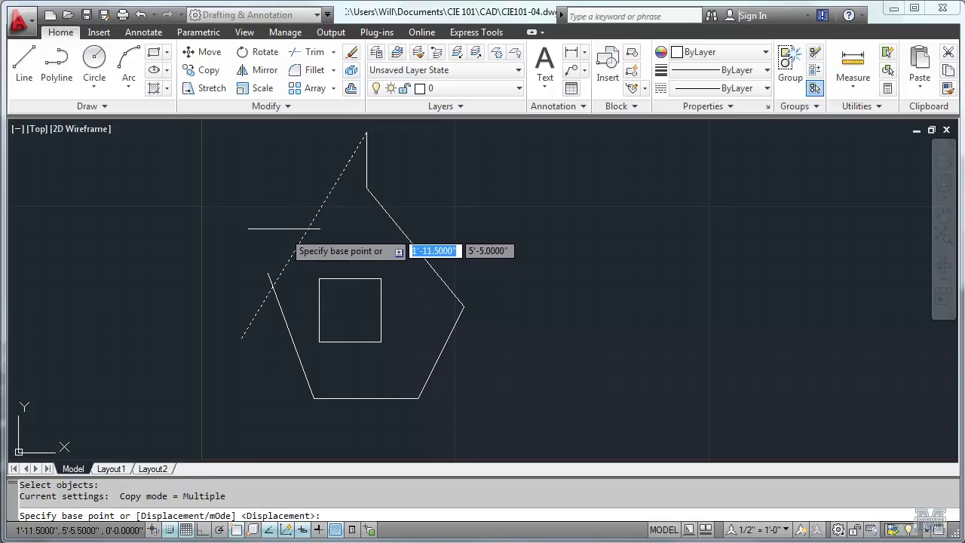
left_click(304, 235)
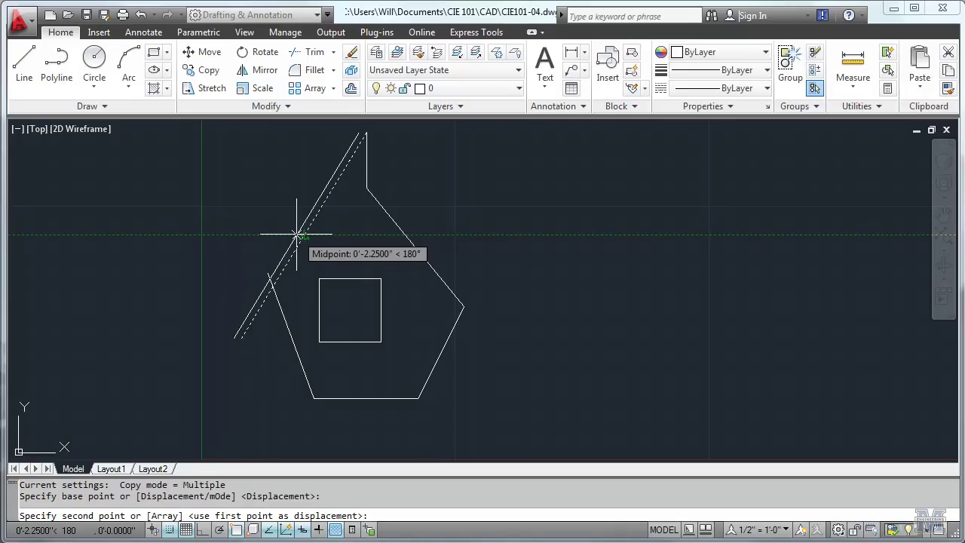
type("0")
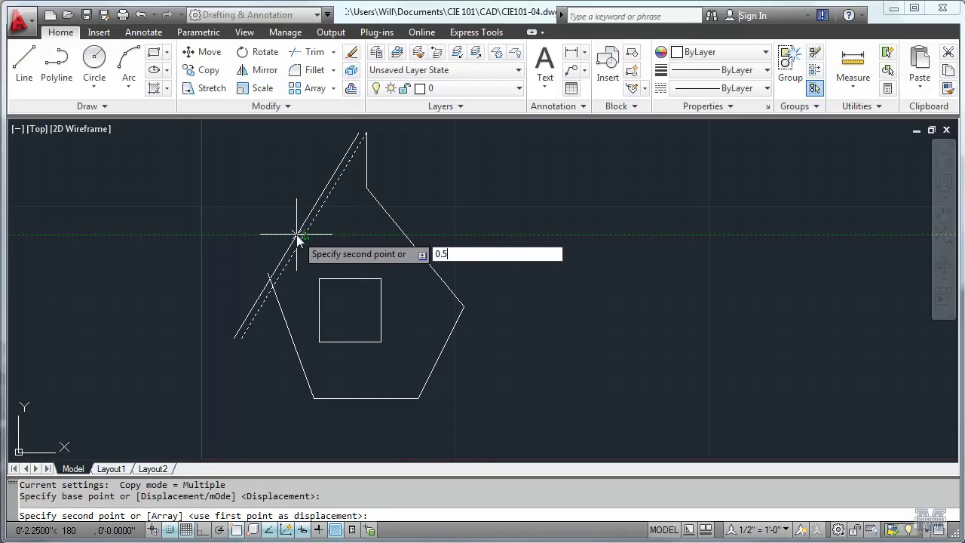
type(".5")
key("Return")
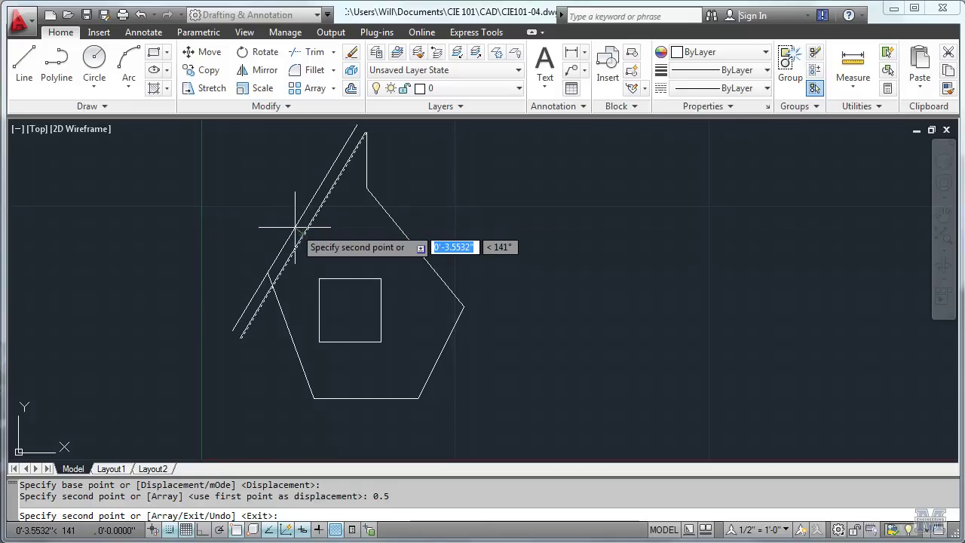
Undo the 0.5 copy and place the copy 3 units outside the roof line instead
type("u")
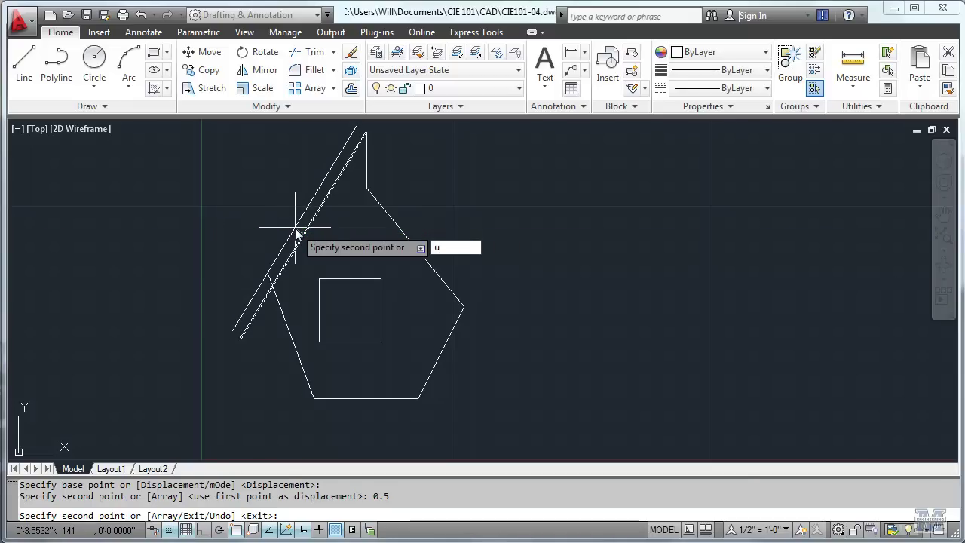
key("Return")
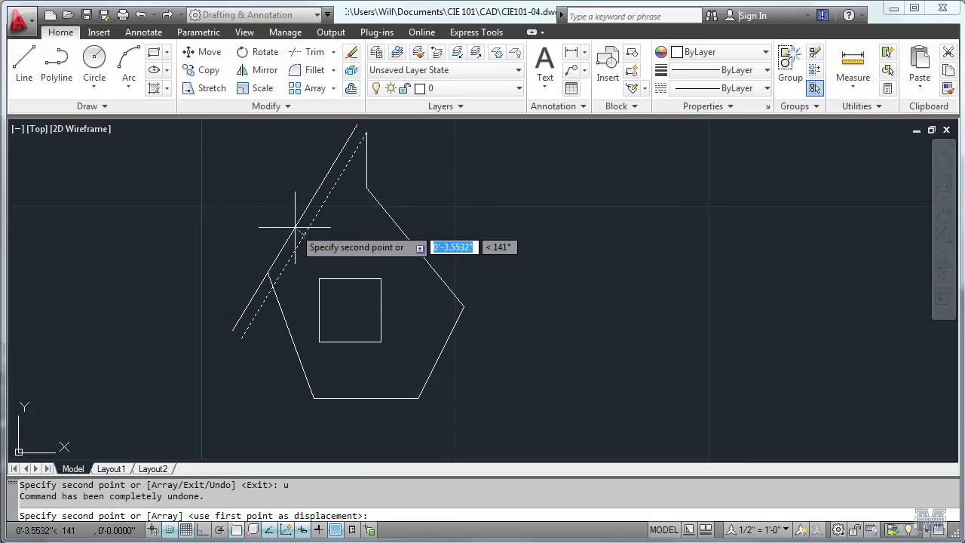
type("3")
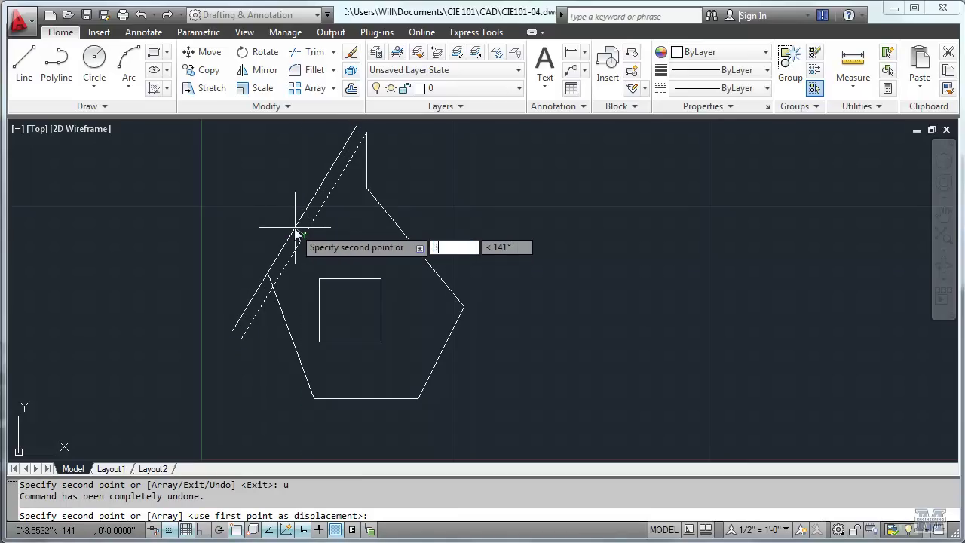
key("Return")
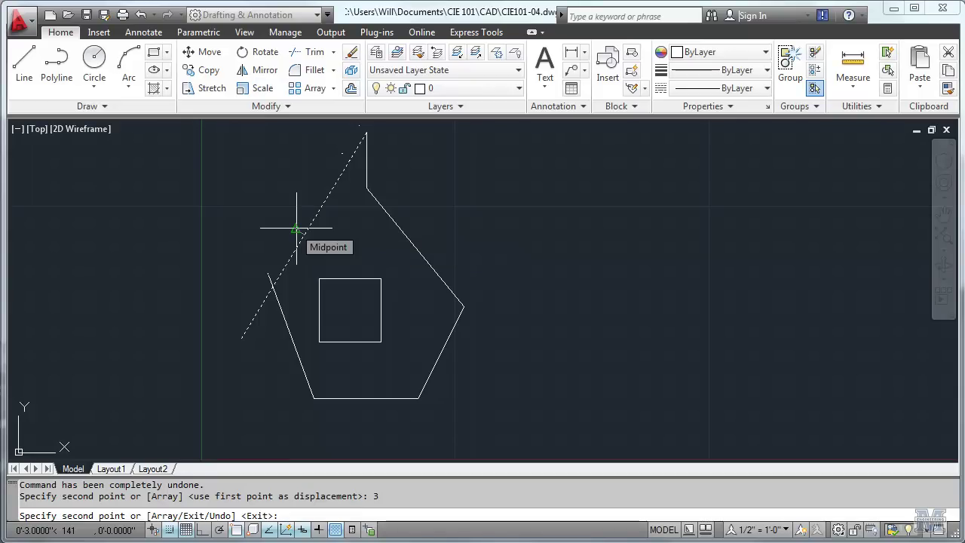
key("Return")
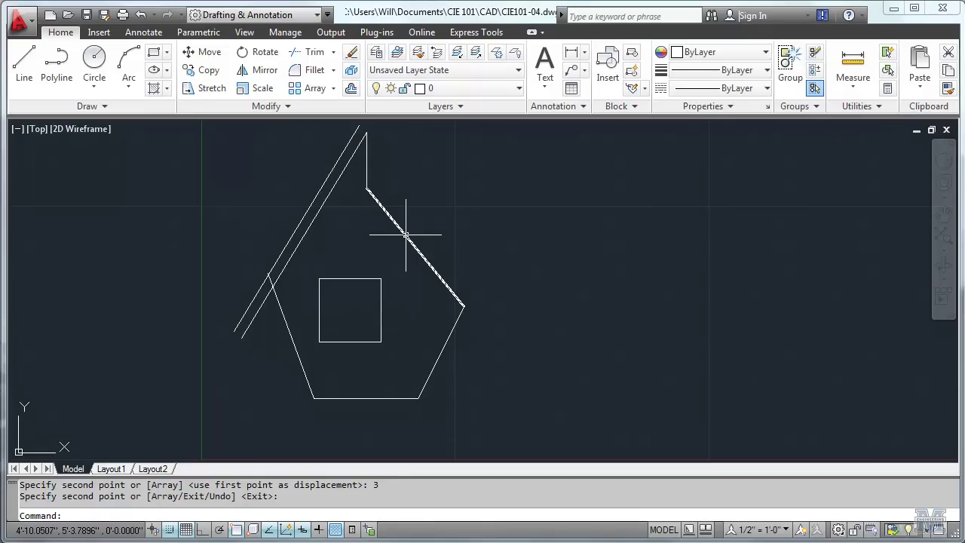
Copy the right roof edge from its midpoint 3 units outward along the 40° direction
mouse_move(406, 236)
key("Return")
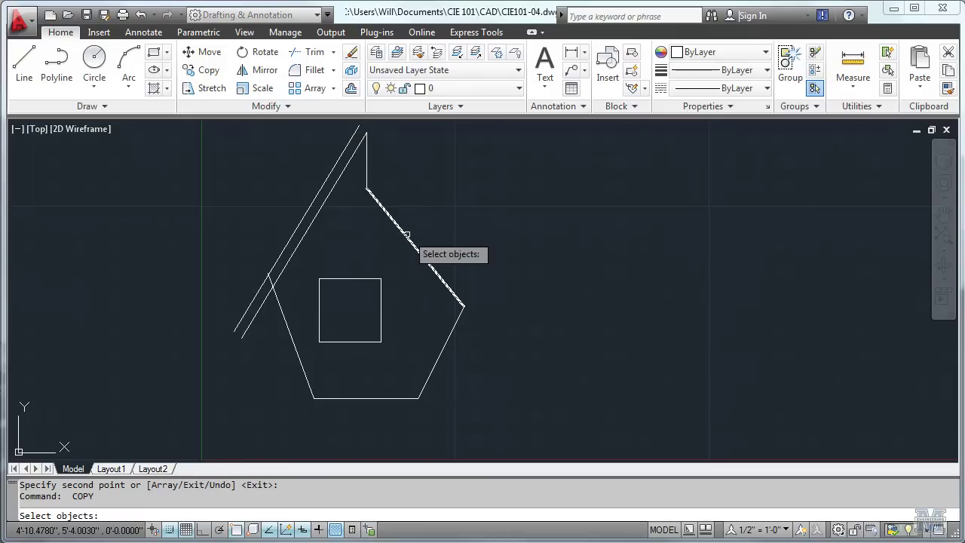
left_click(407, 239)
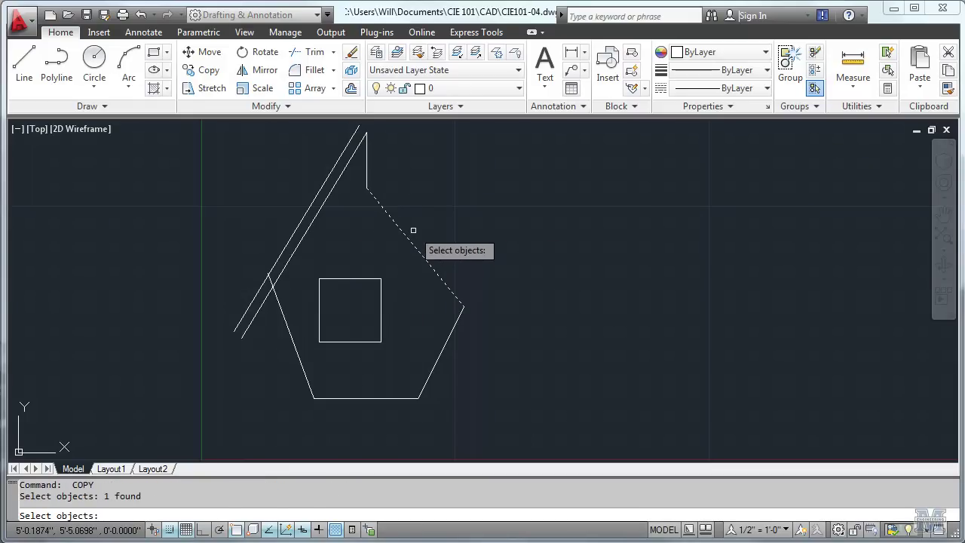
key("Return")
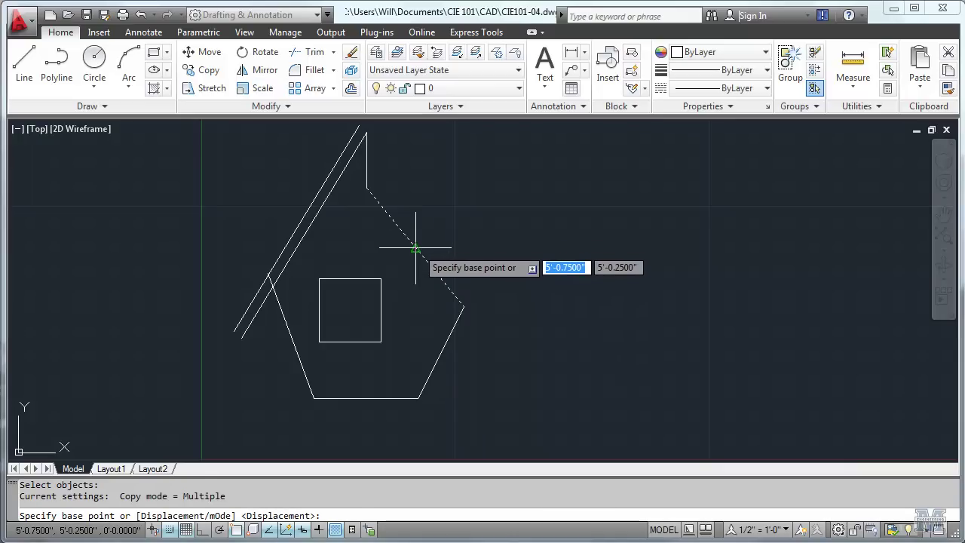
left_click(415, 246)
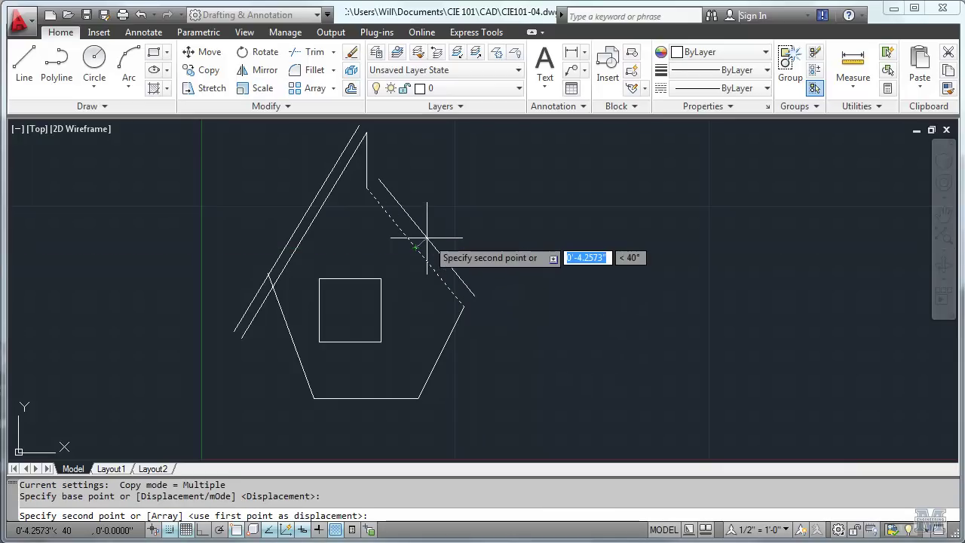
type("3")
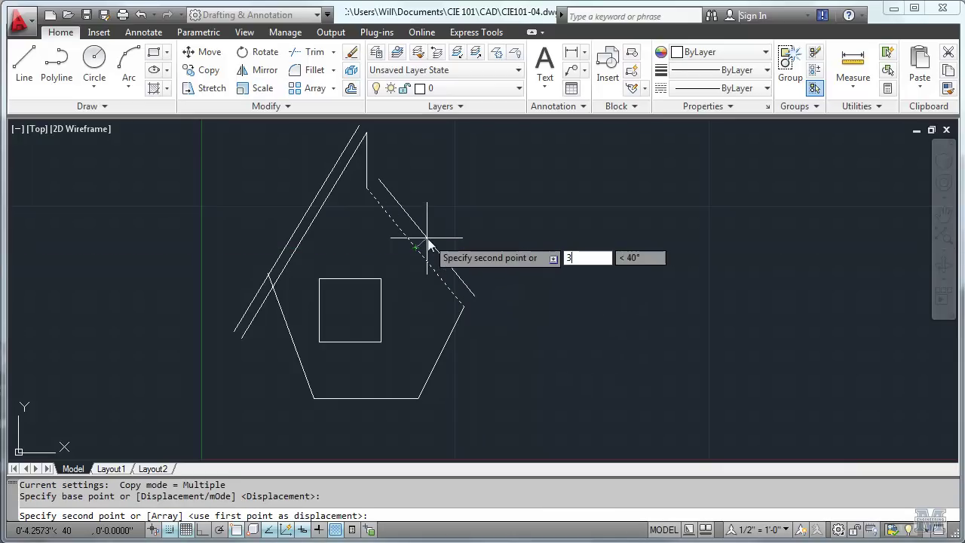
key("Return")
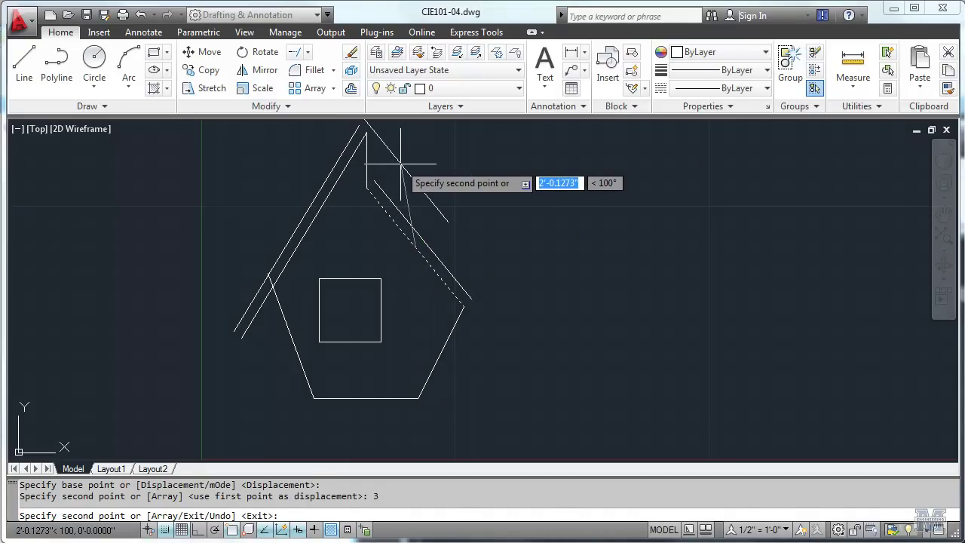
key("Return")
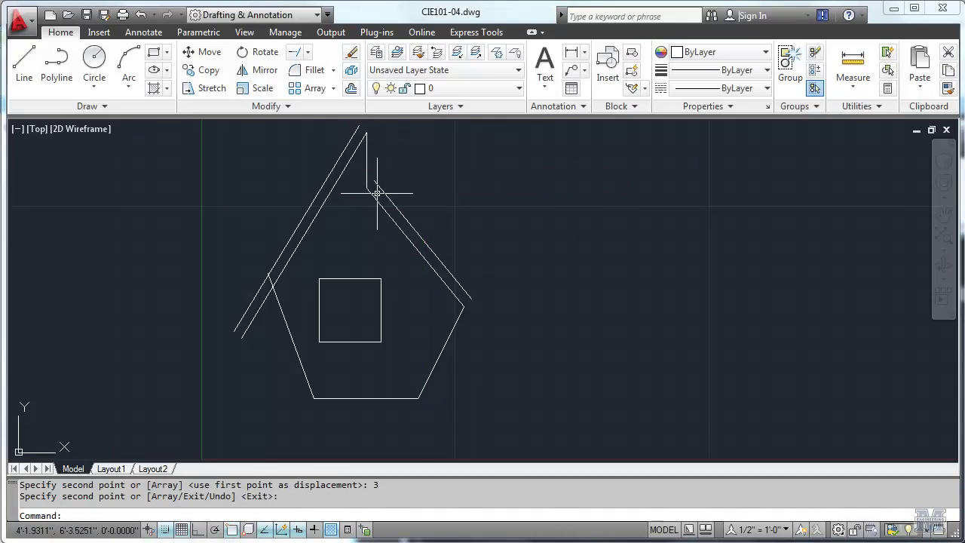
Copy the short vertical peak line from its midpoint 3 units to the right
key("Return")
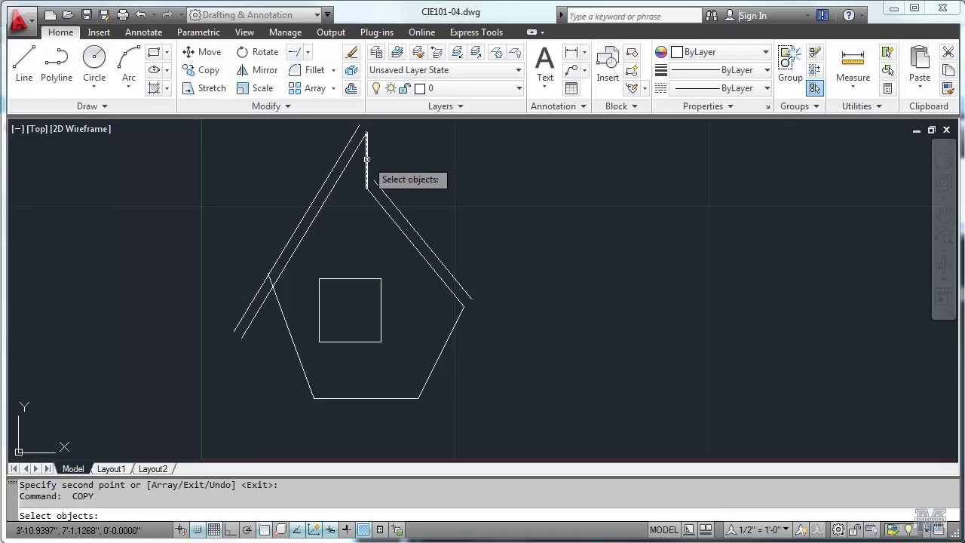
left_click(367, 160)
key("Return")
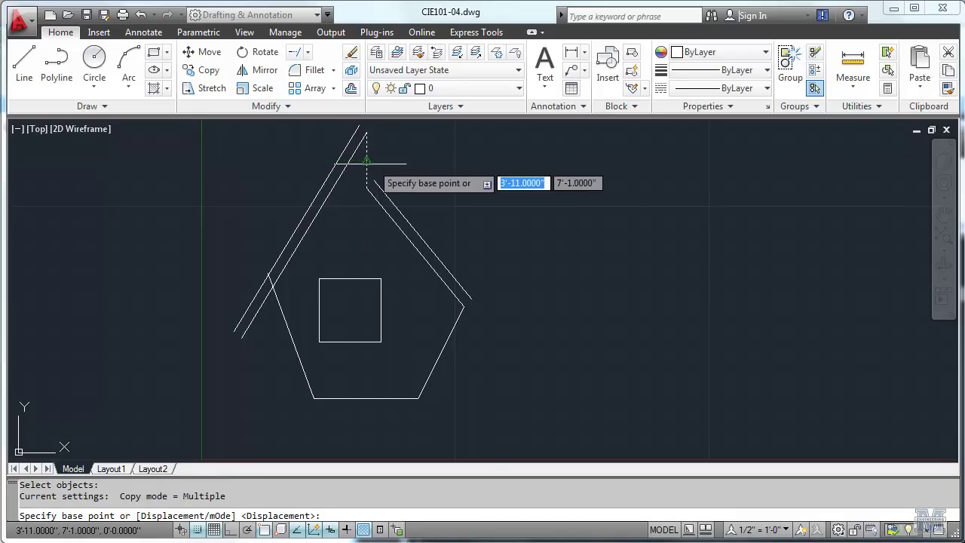
left_click(375, 160)
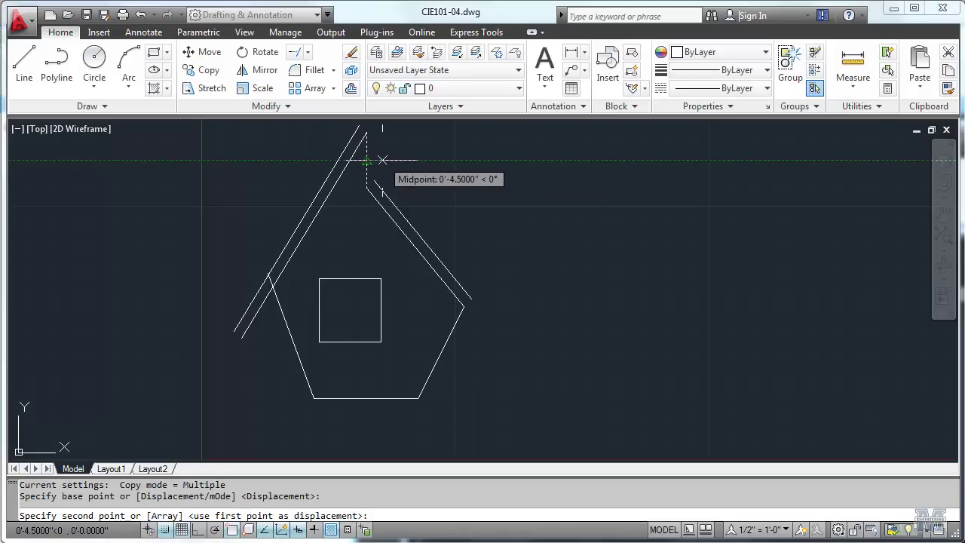
type("3")
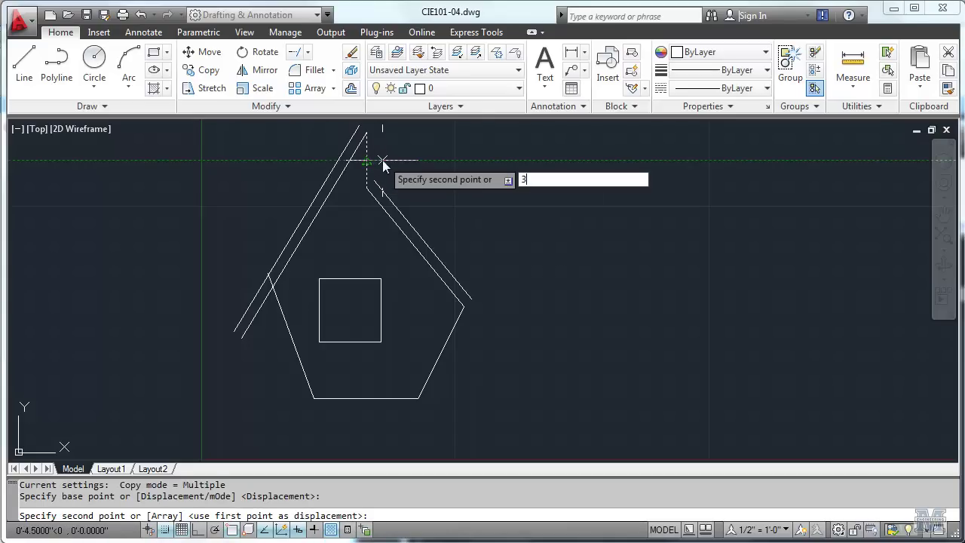
key("Return")
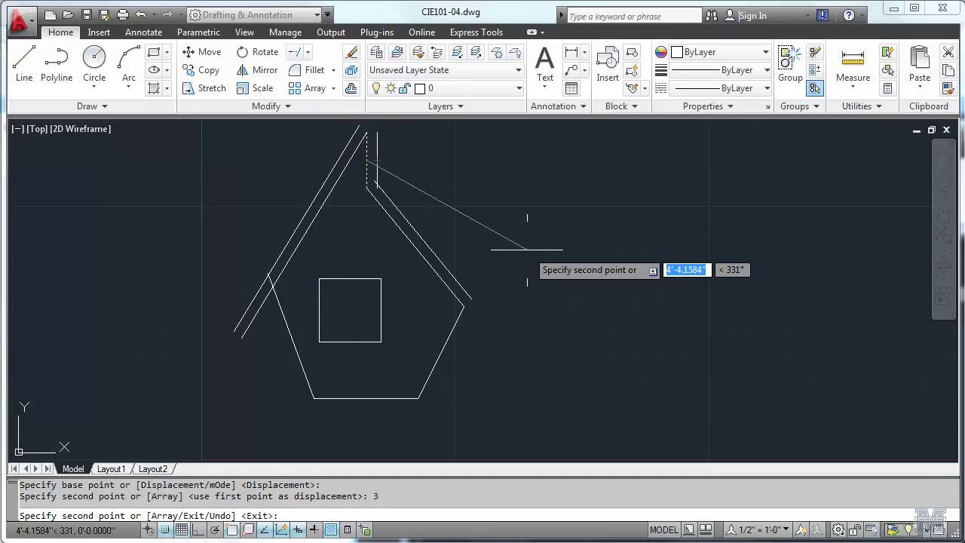
key("Return")
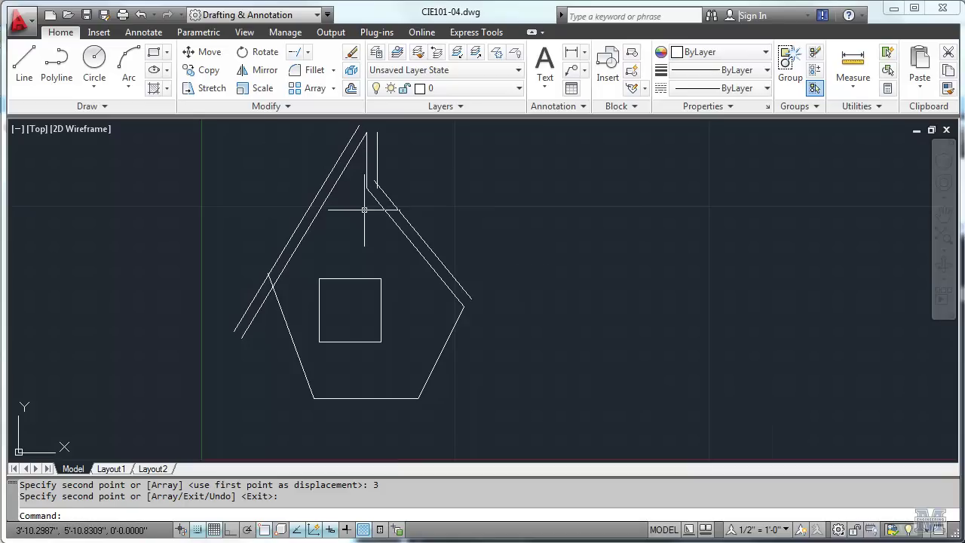
Zoom to the peak and lengthen the outer left roof line's top end upward above the peak
scroll(370, 219, "up", 1)
middle_click_drag(355, 164, 356, 333)
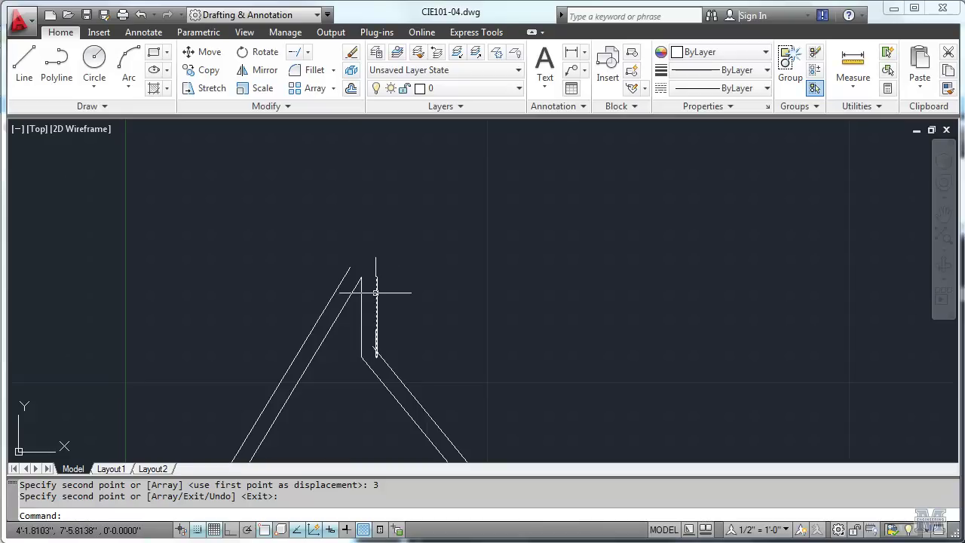
left_click(333, 301)
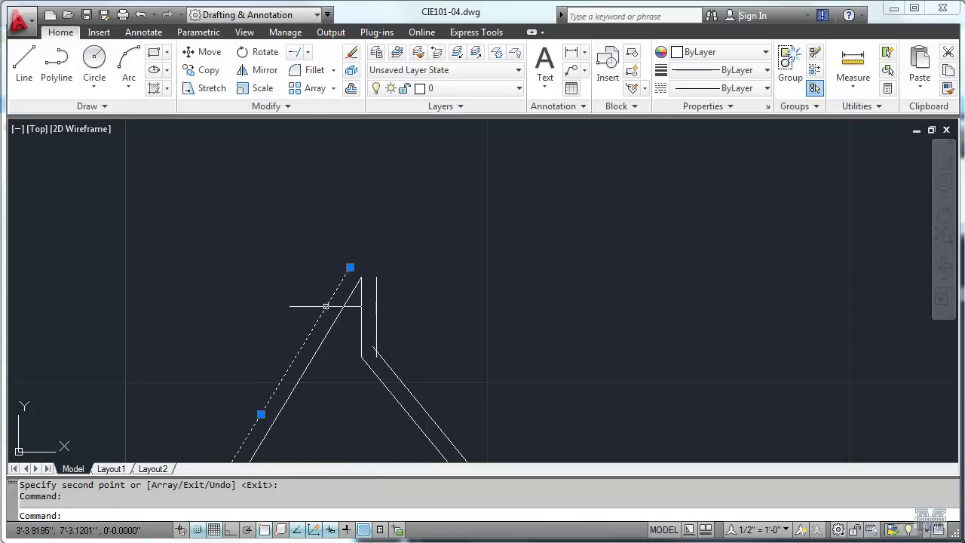
mouse_move(349, 268)
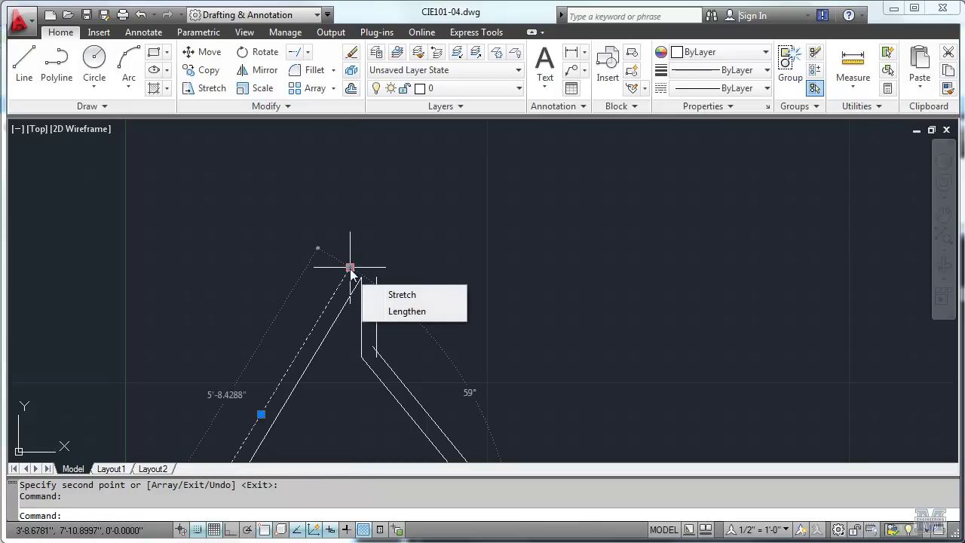
left_click(406, 313)
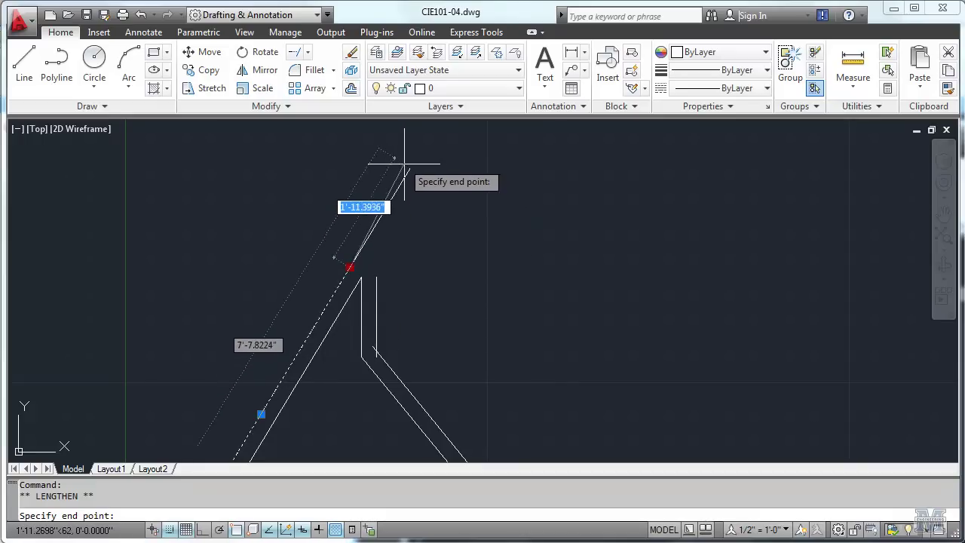
left_click(416, 158)
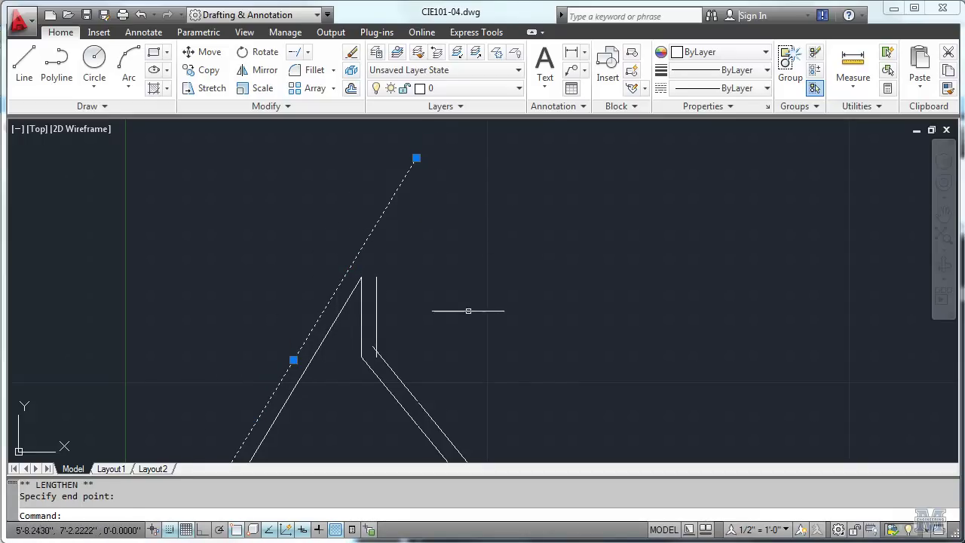
Lengthen the copied vertical line upward past the outer roof line so the two cross
left_click(376, 308)
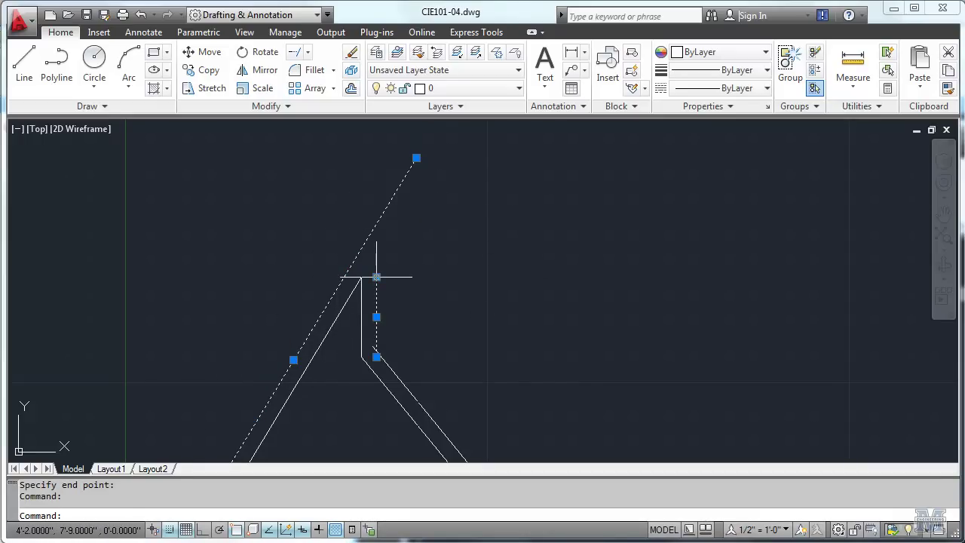
mouse_move(376, 277)
left_click(428, 319)
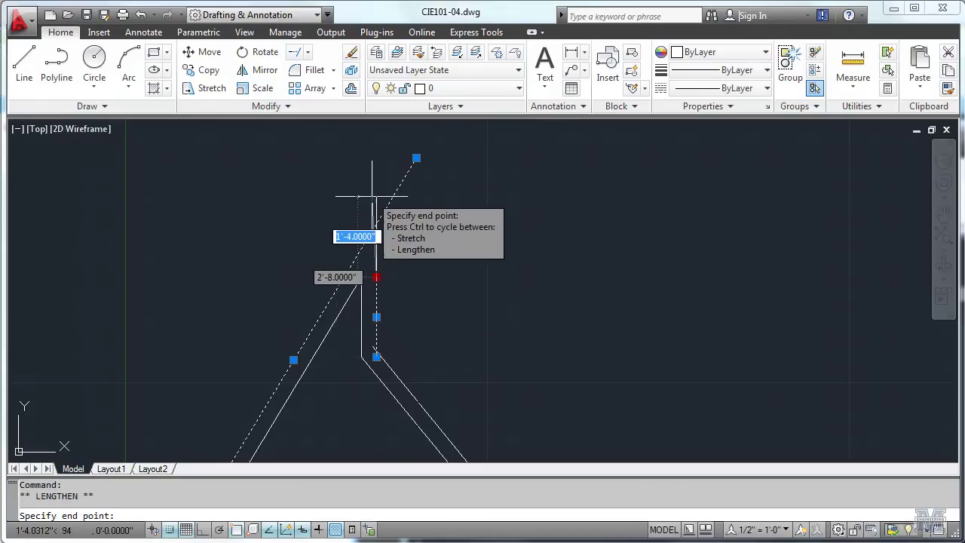
left_click(403, 164)
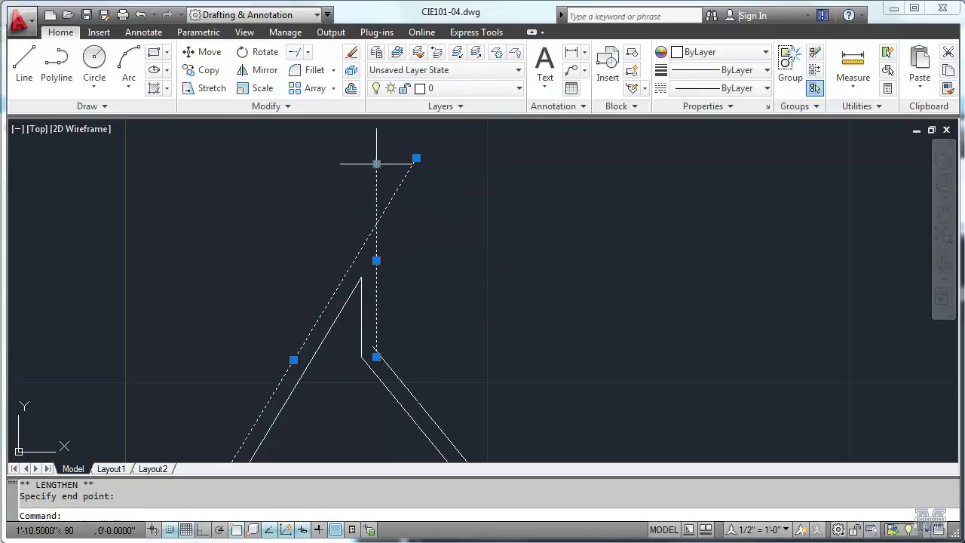
type("co")
key("Return")
key("Return")
key("Return")
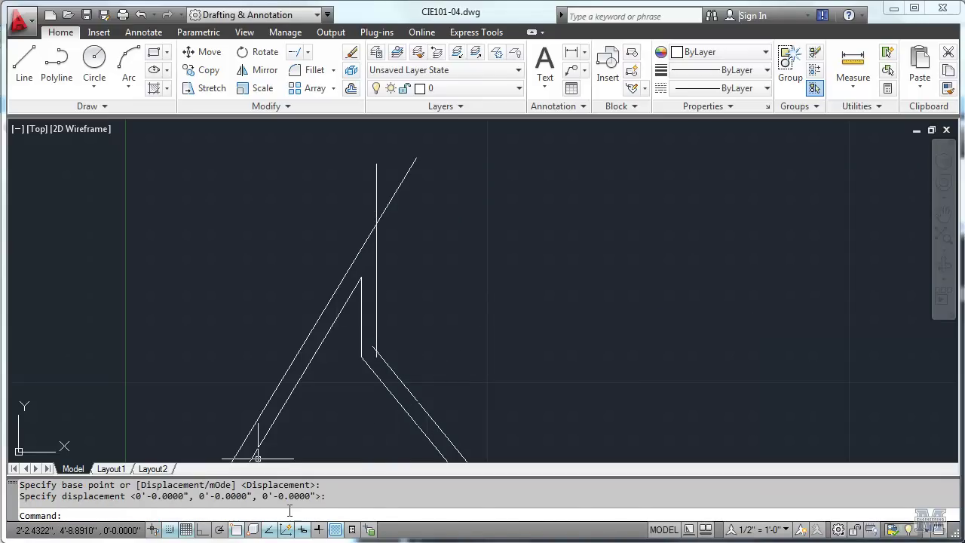
Undo the stray copy and start Trim with the vertical and outer roof lines as cutting edges
key("ctrl+z")
left_click(294, 51)
left_click(309, 58)
left_click(288, 76)
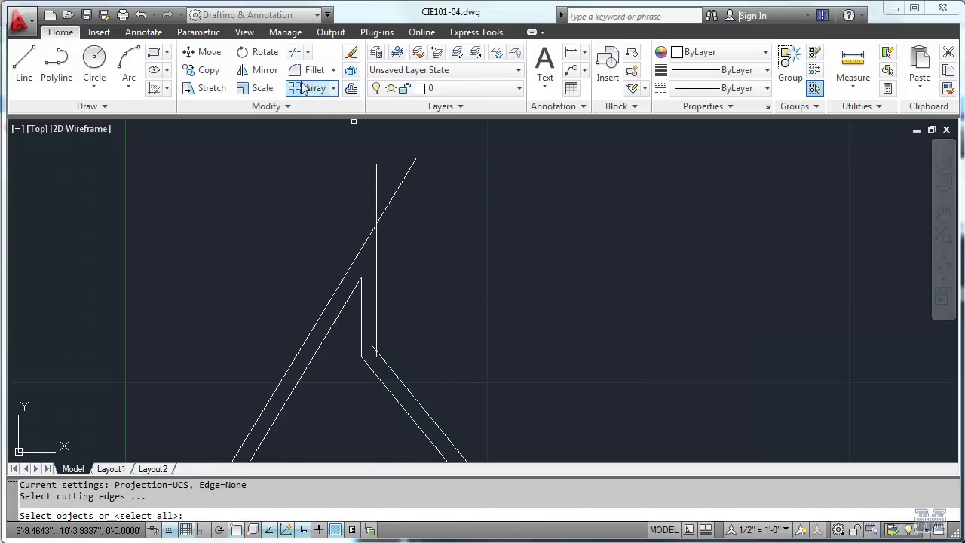
left_click(375, 185)
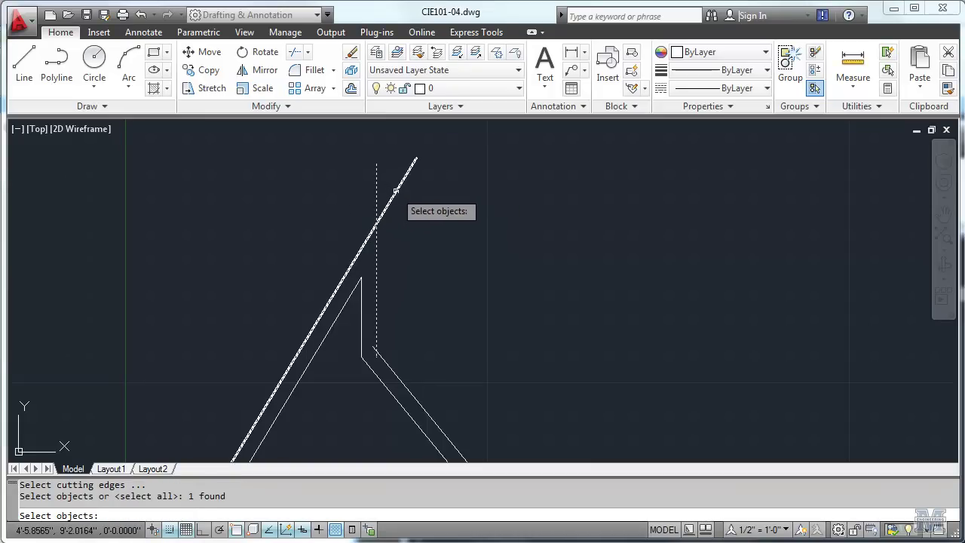
left_click(396, 192)
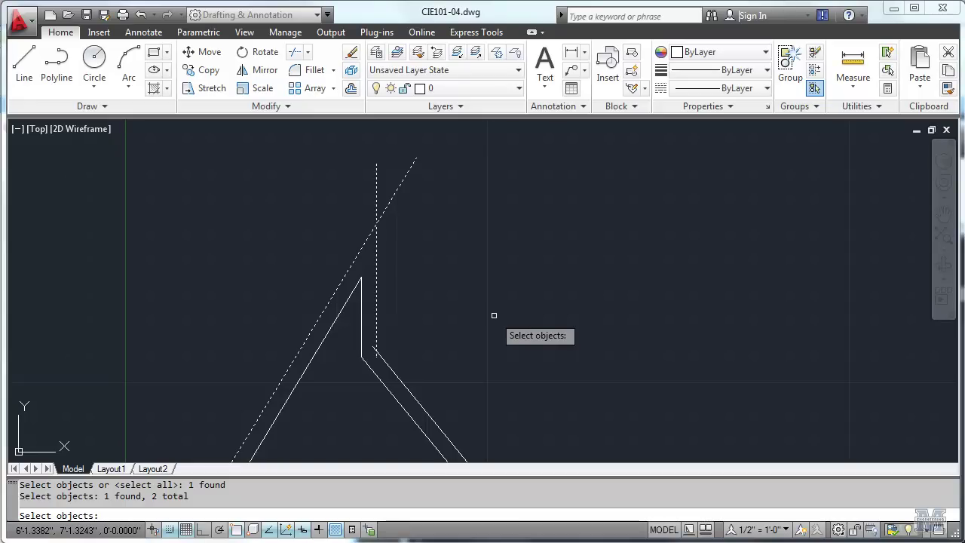
key("Return")
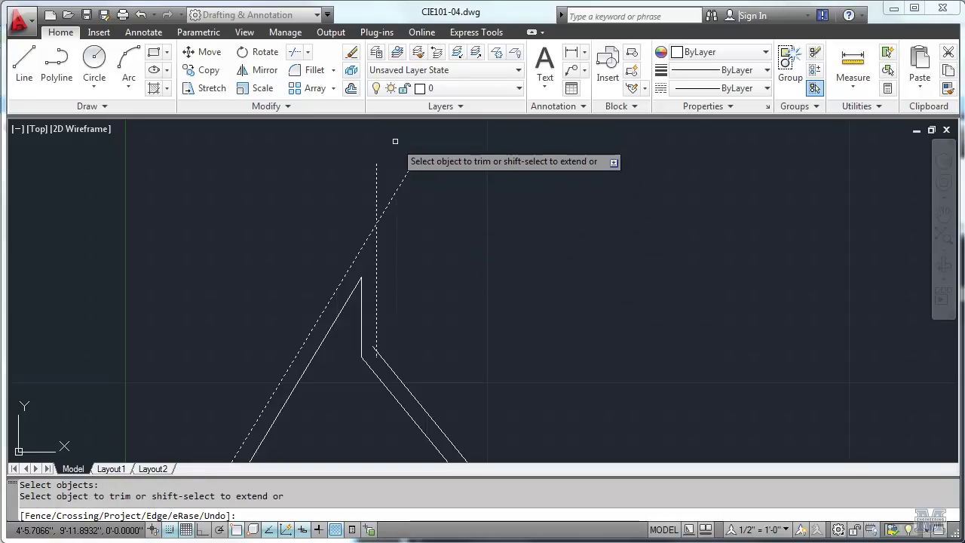
Trim the overhanging ends of the roof line and vertical line beyond their crossing
left_click(394, 141)
left_click(446, 231)
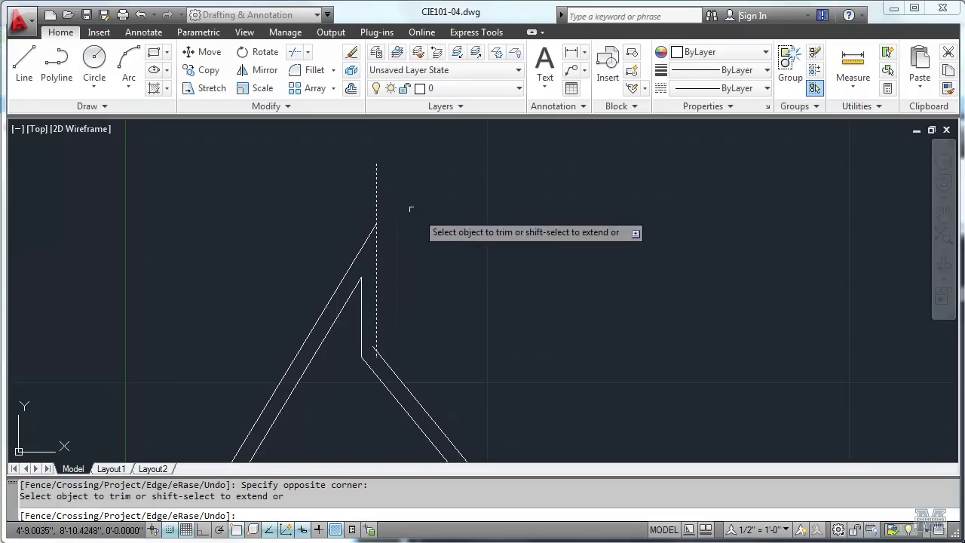
left_click(343, 157)
left_click(415, 209)
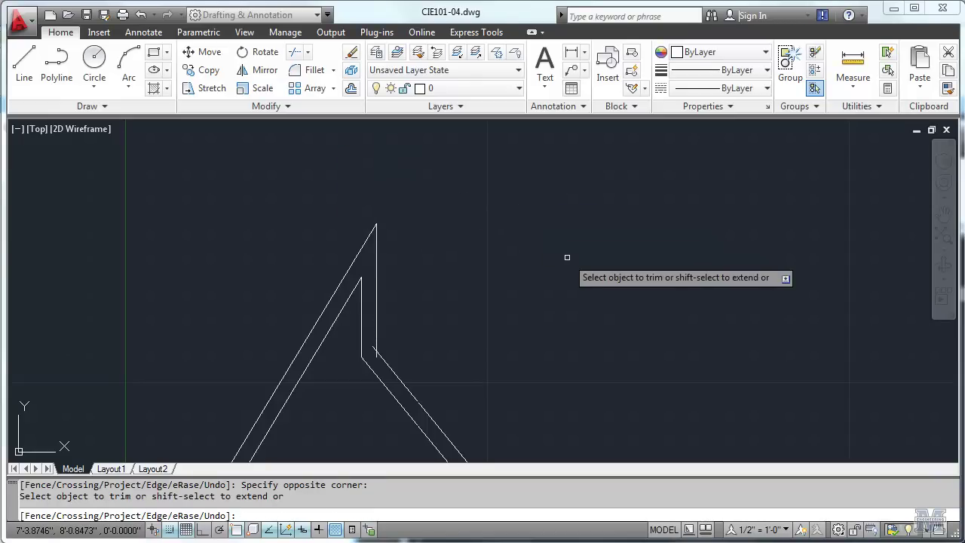
scroll(369, 370, "up", 5)
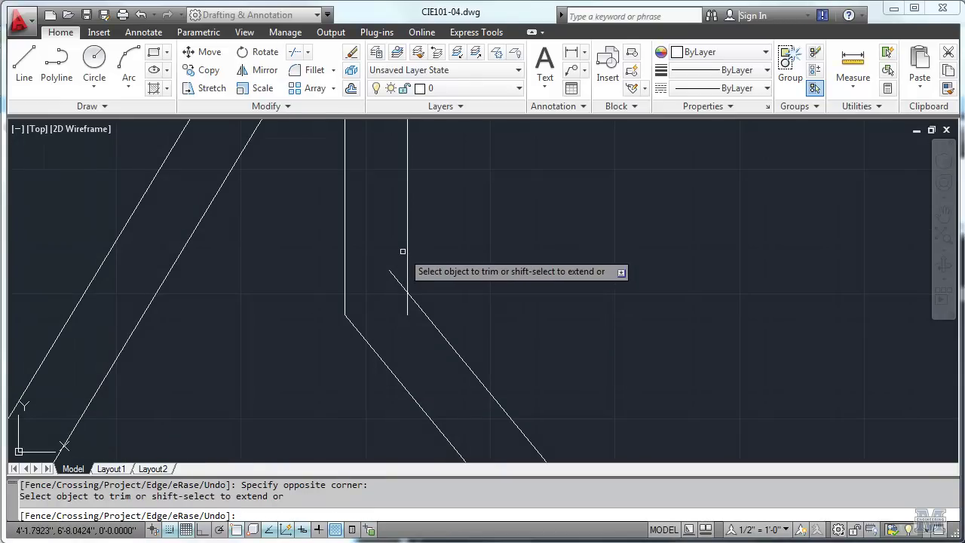
Rerun Trim with the vertical and lower right roof lines as edges and trim the roof end past the vertical
key("Return")
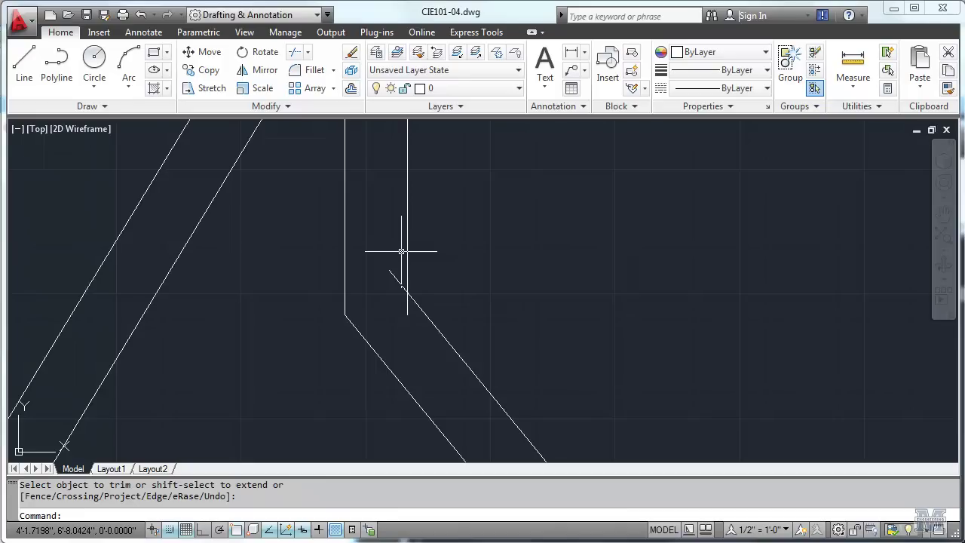
key("Return")
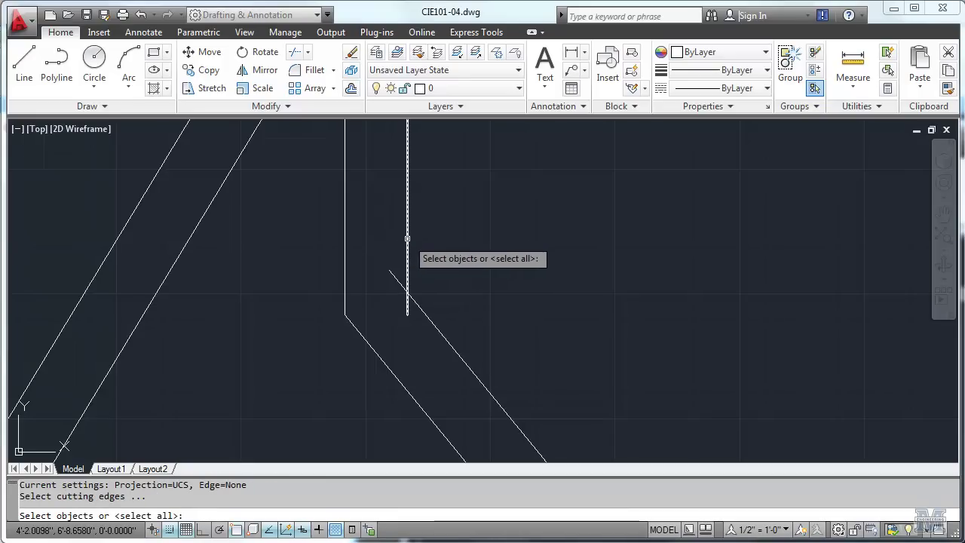
left_click(407, 239)
left_click(414, 301)
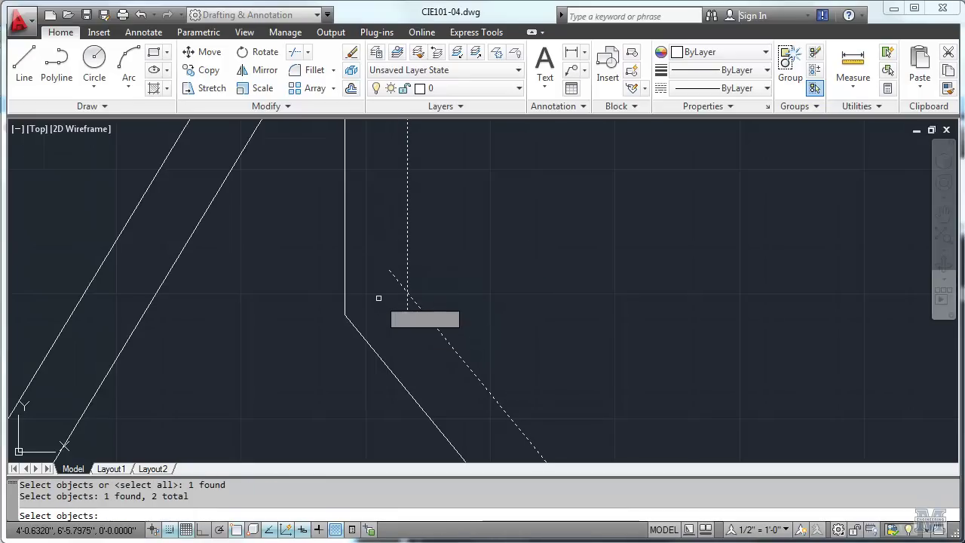
key("Return")
left_click(369, 238)
left_click(403, 300)
Trim off the short stub at the lower corner, then rerun Trim with all edges and exit
left_click(391, 305)
left_click(411, 328)
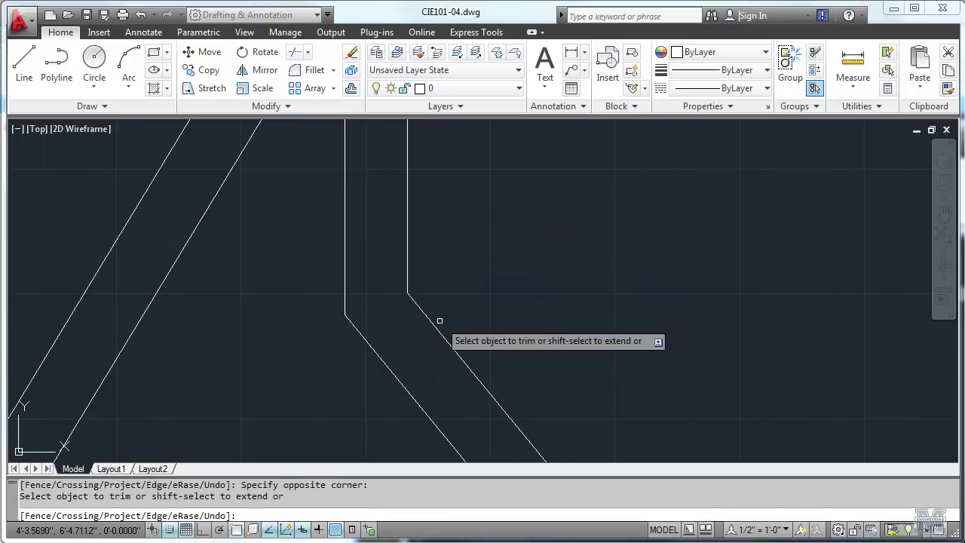
scroll(439, 320, "down", 3)
key("Return")
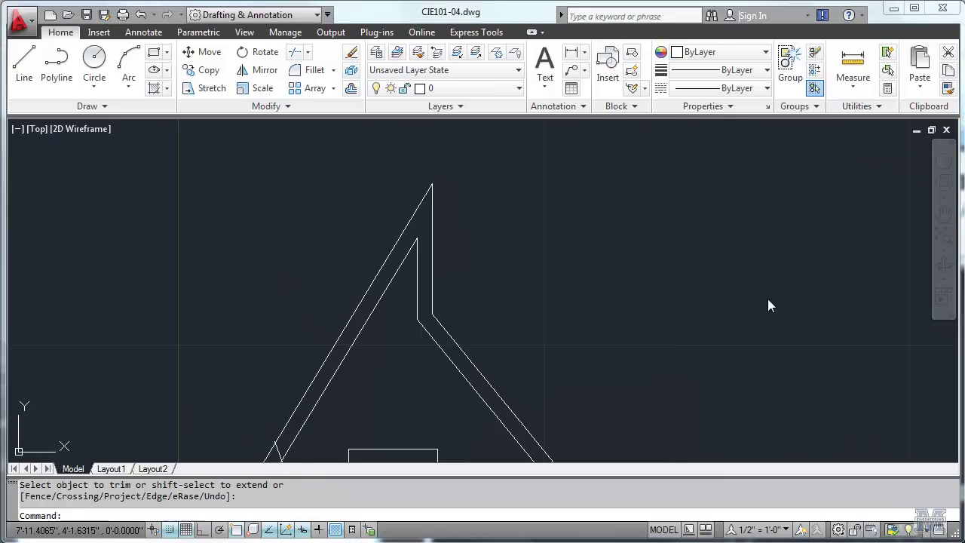
key("Return")
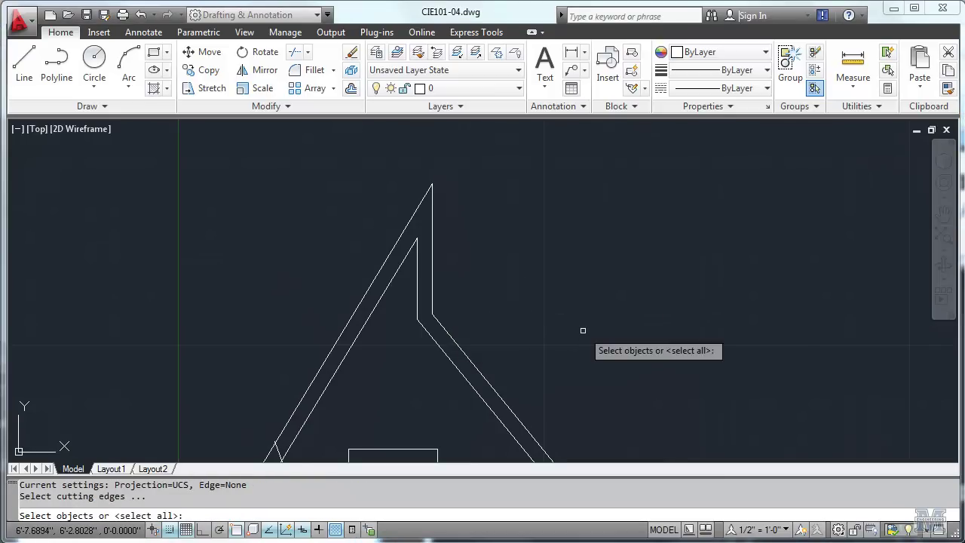
key("Return")
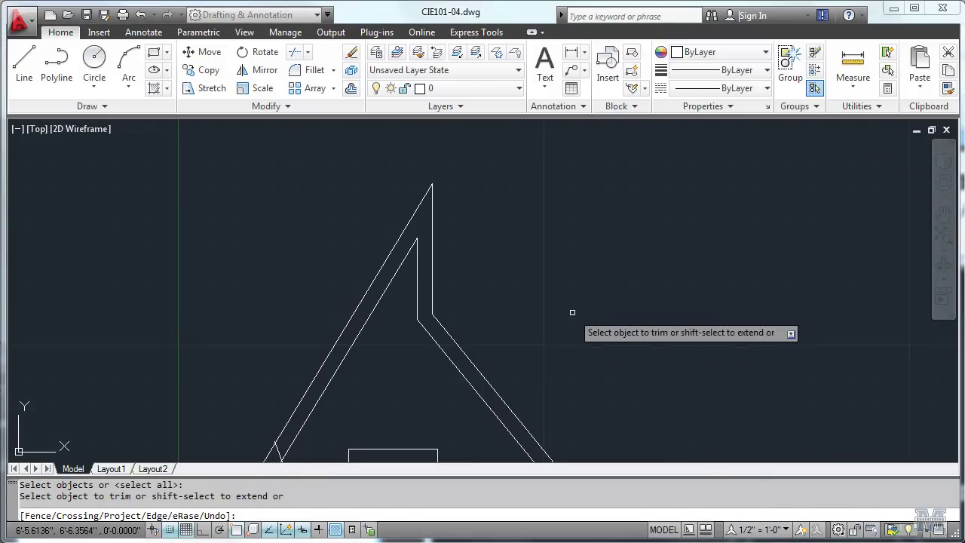
key("Return")
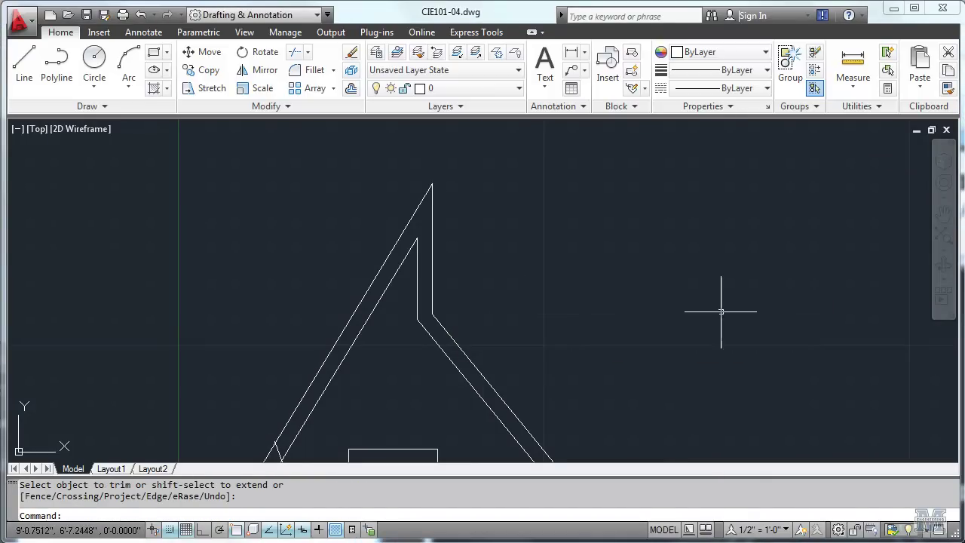
Zoom All to fit the whole house drawing in view
type("zoom")
key("Return")
type("a")
key("Return")
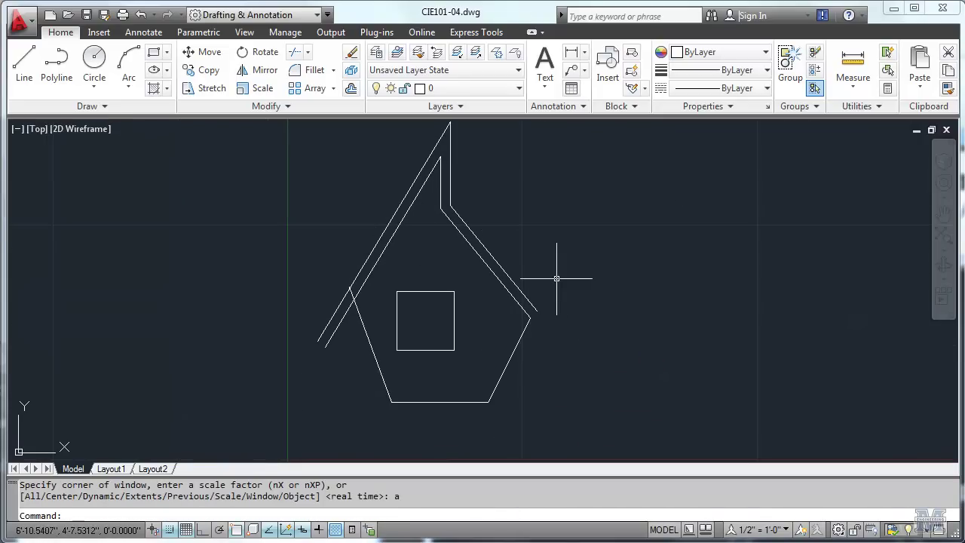
Window-select the square window for Move, then cancel so it stays in place
left_click(209, 53)
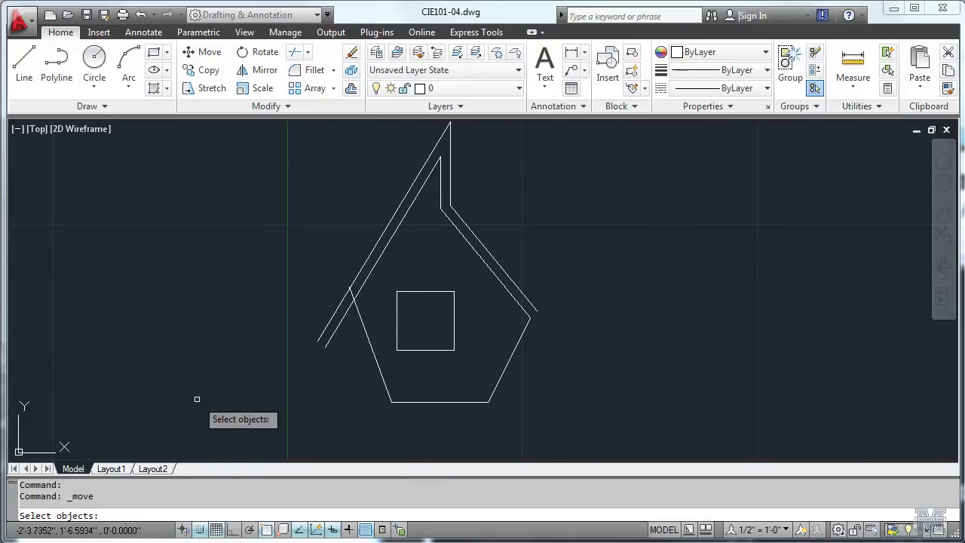
left_click(428, 291)
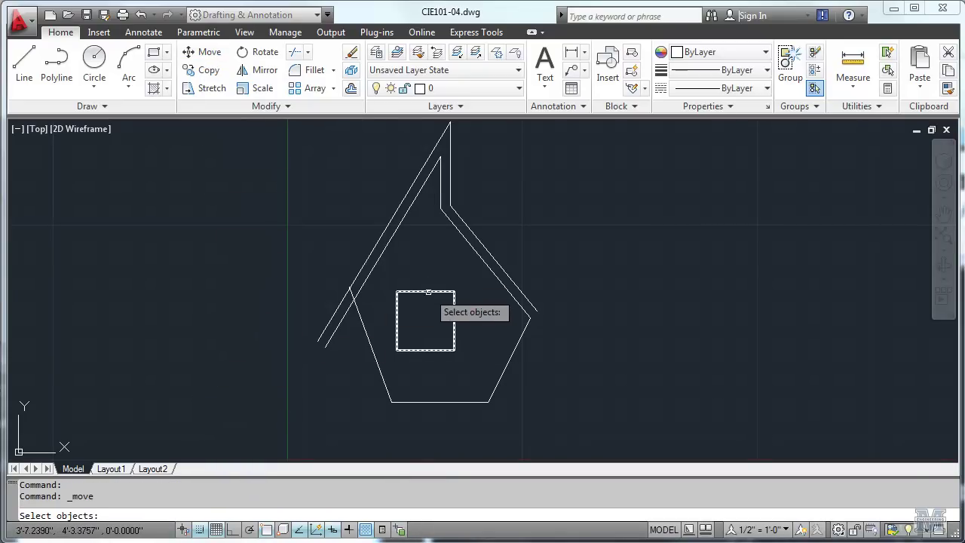
left_click(385, 275)
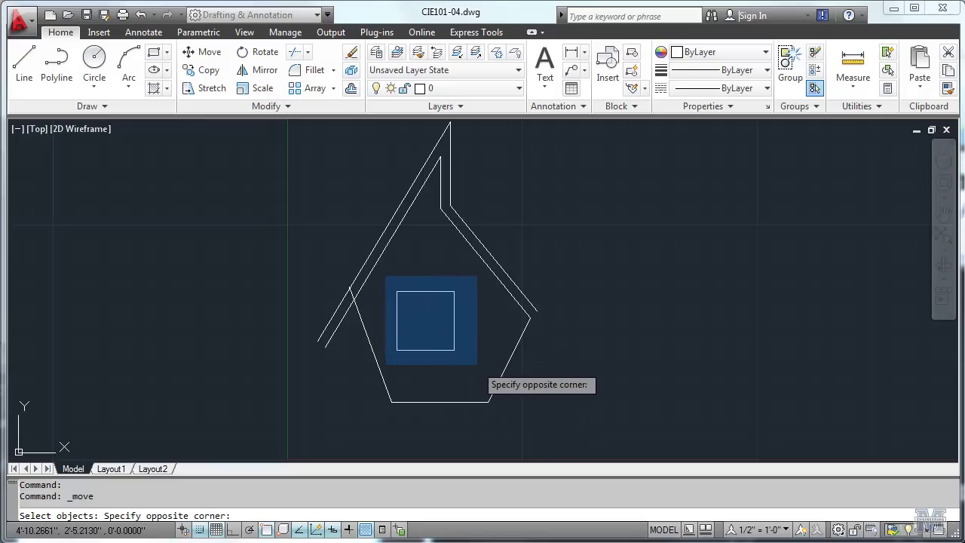
left_click(477, 366)
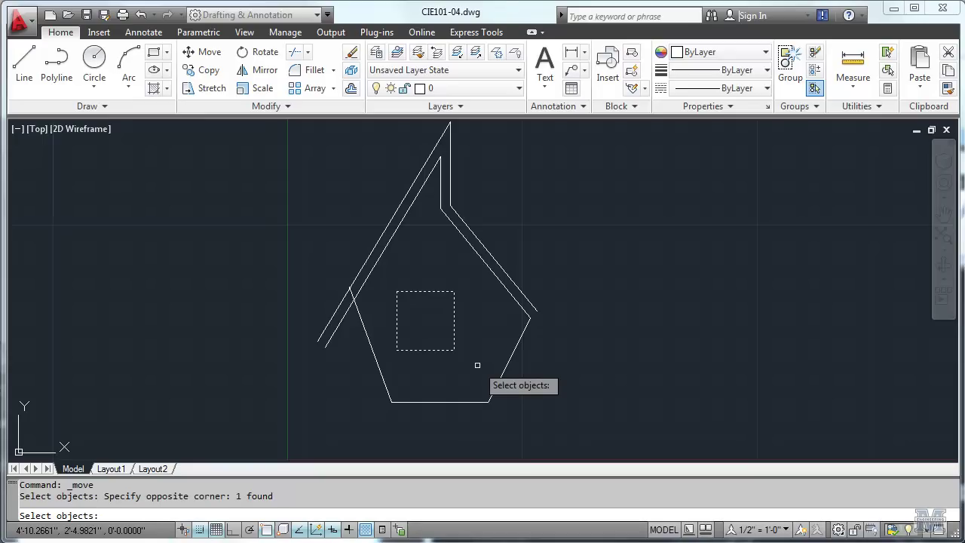
key("Return")
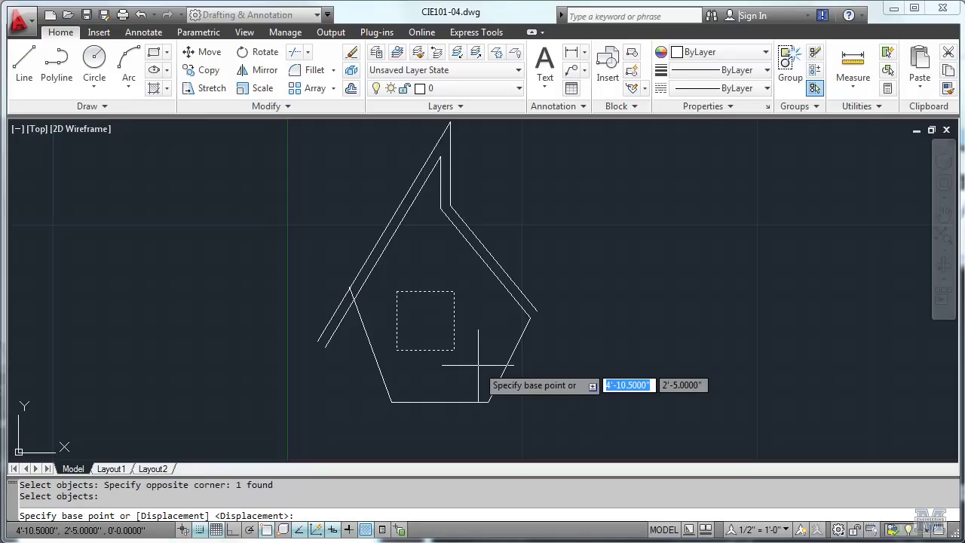
key("Escape")
key("Escape")
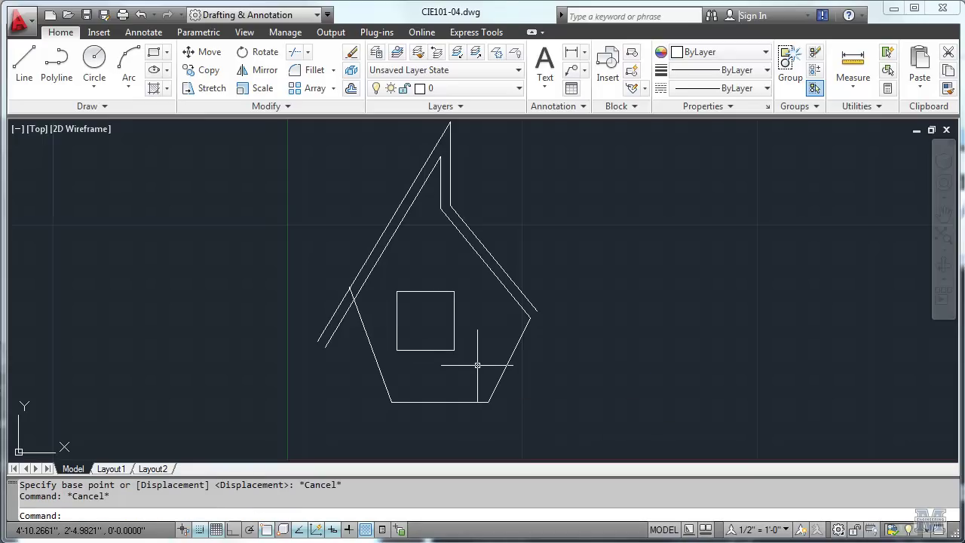
left_click(202, 51)
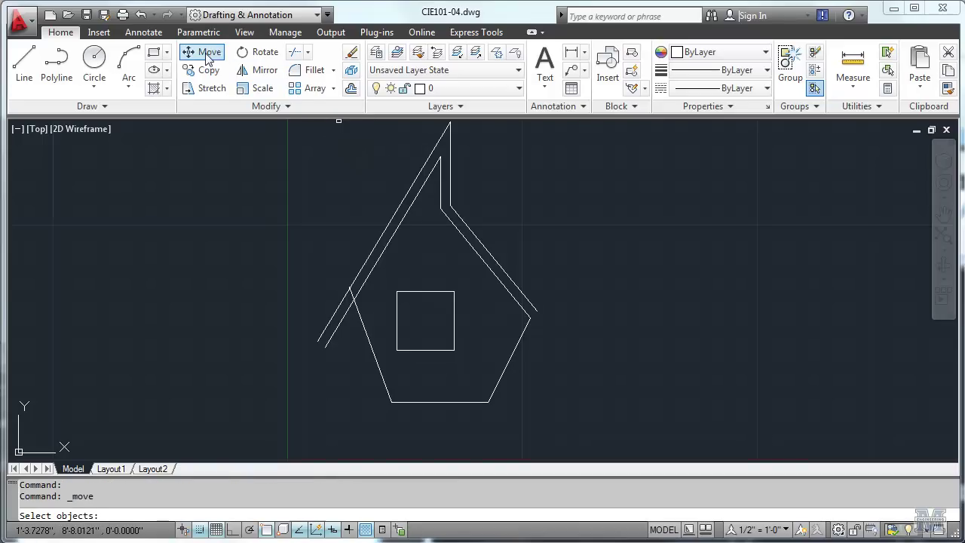
left_click(407, 262)
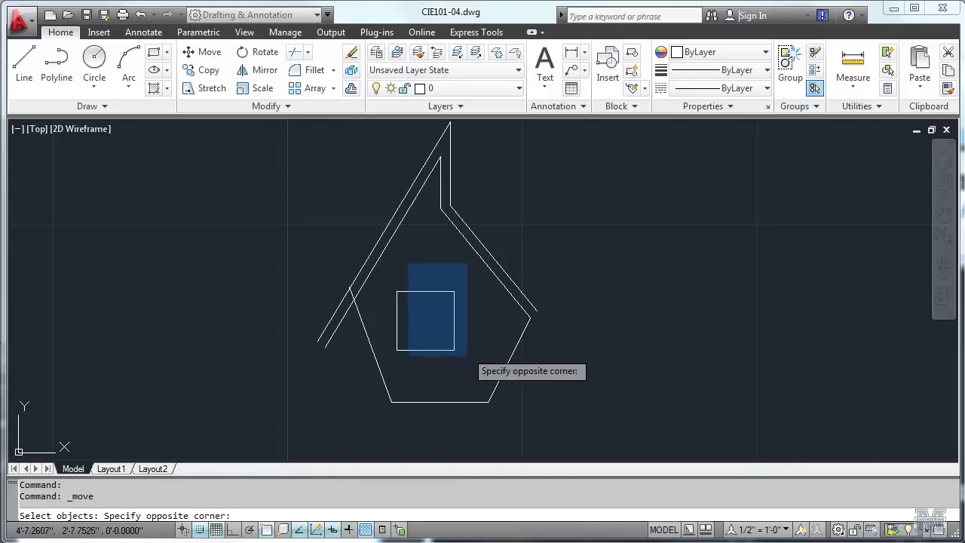
left_click(471, 375)
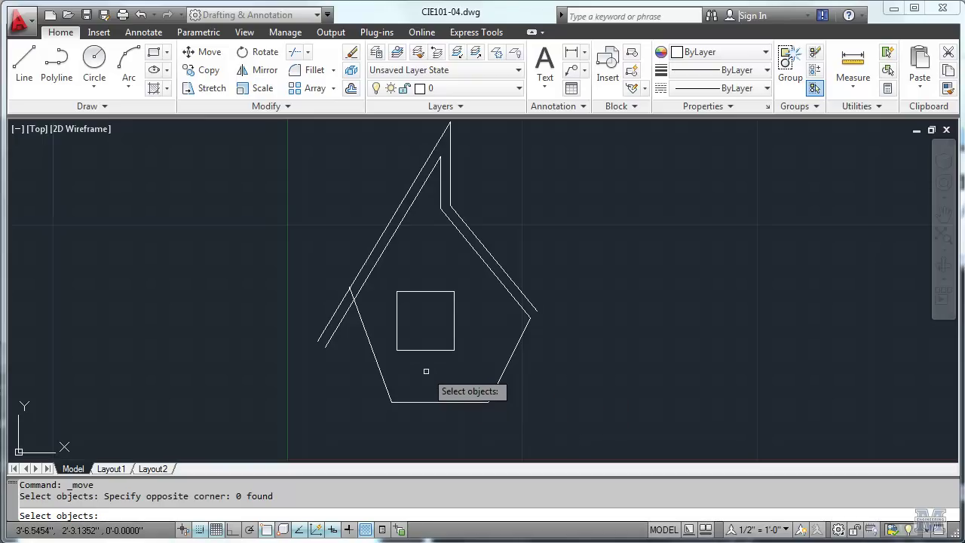
type("crossing")
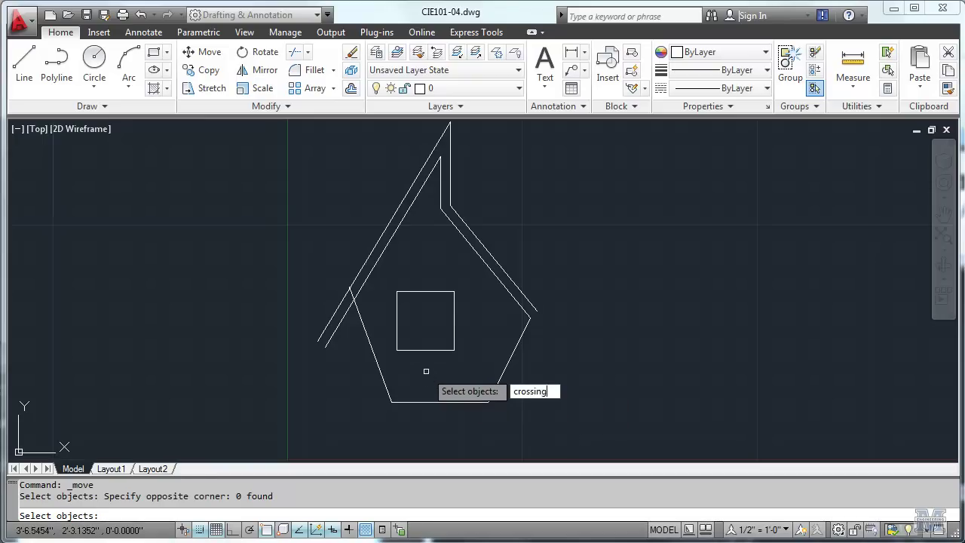
key("Return")
left_click(426, 370)
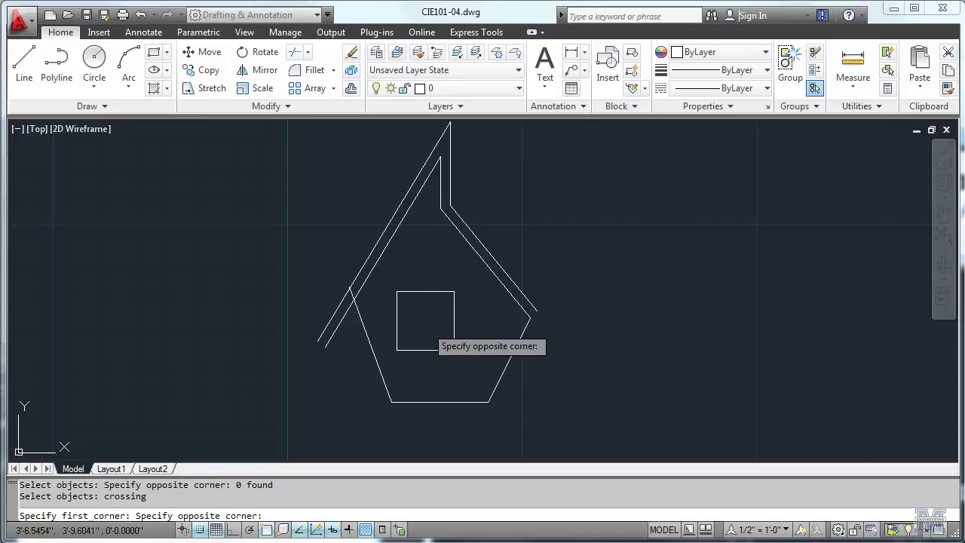
left_click(440, 248)
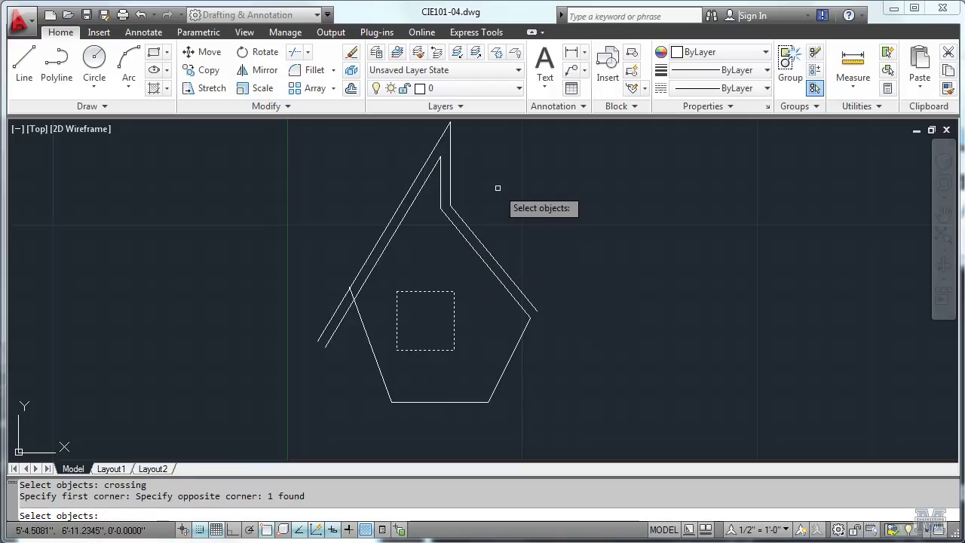
left_click(493, 193)
left_click(530, 407)
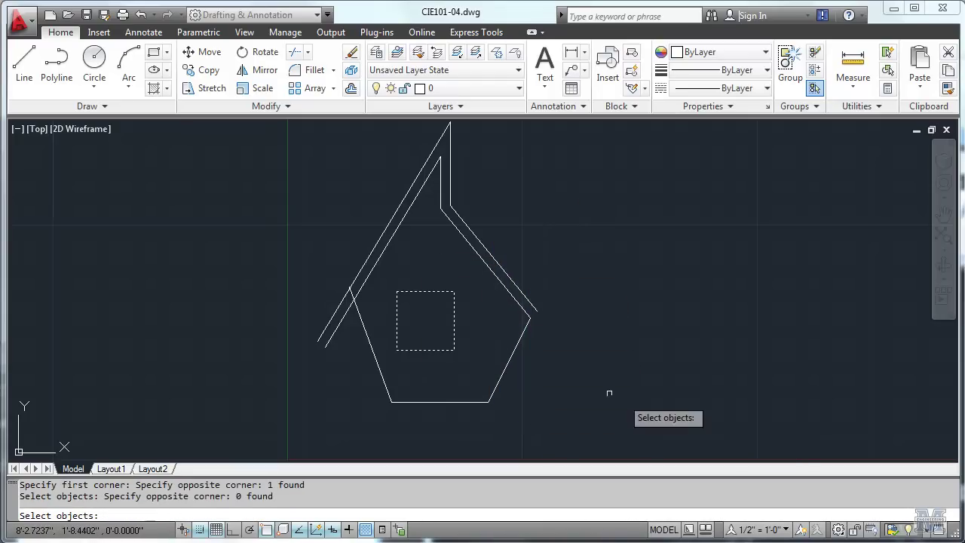
left_click(472, 198)
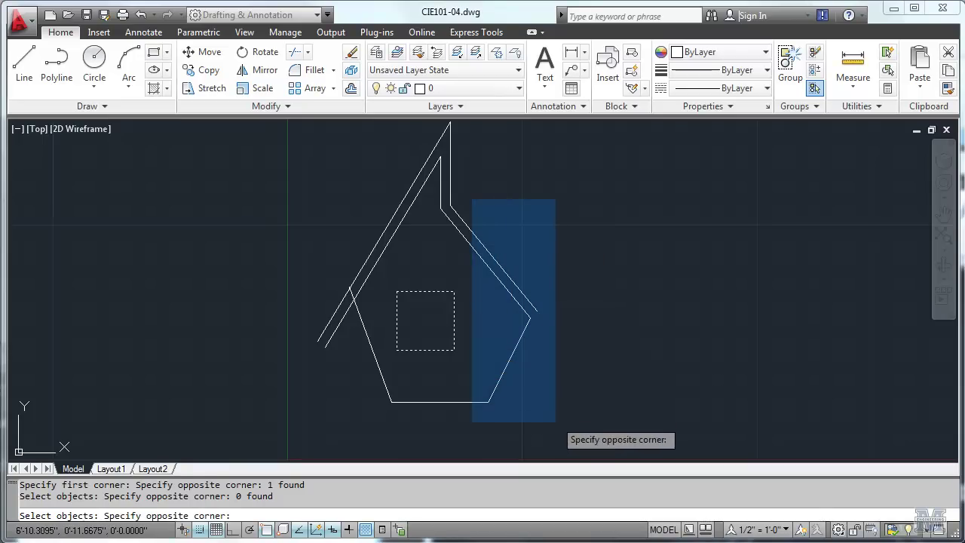
left_click(555, 421)
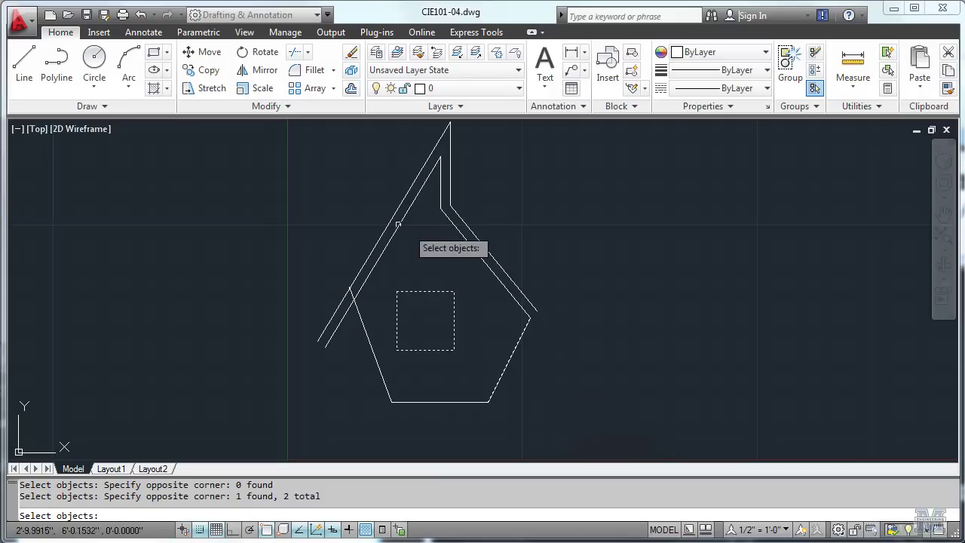
left_click(300, 199)
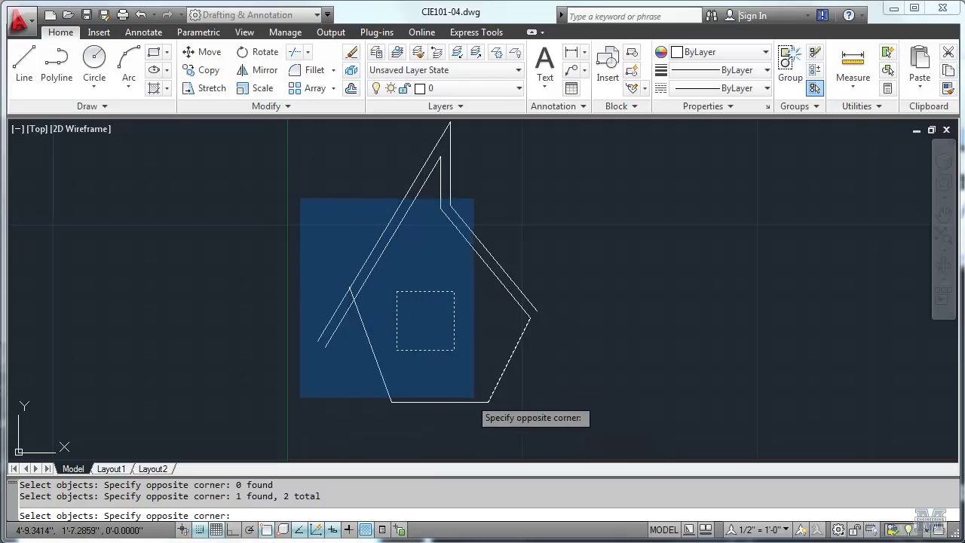
left_click(561, 432)
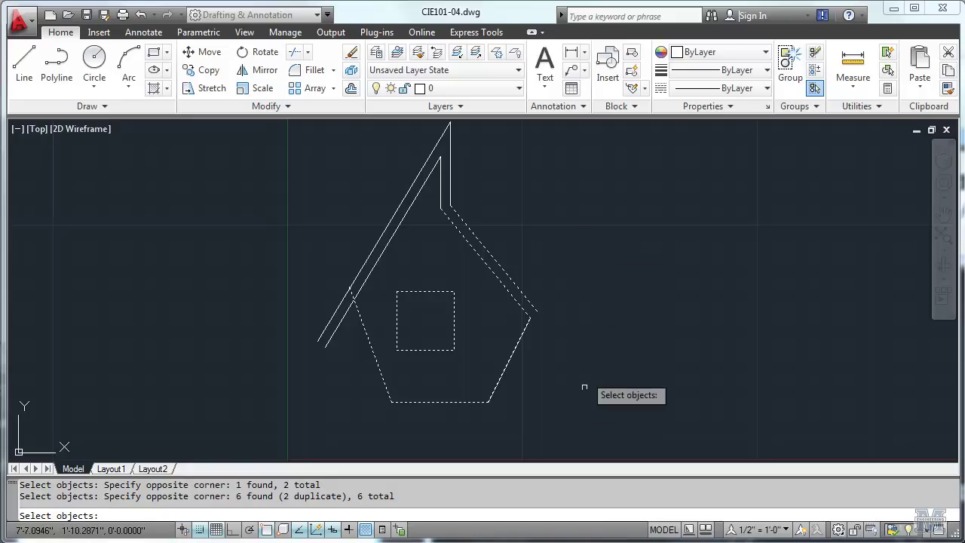
left_click(583, 402)
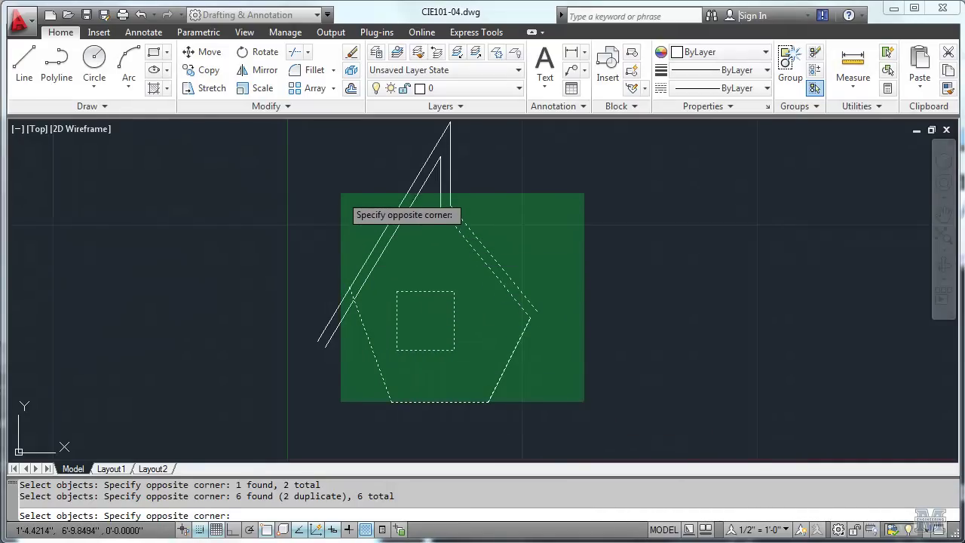
left_click(341, 182)
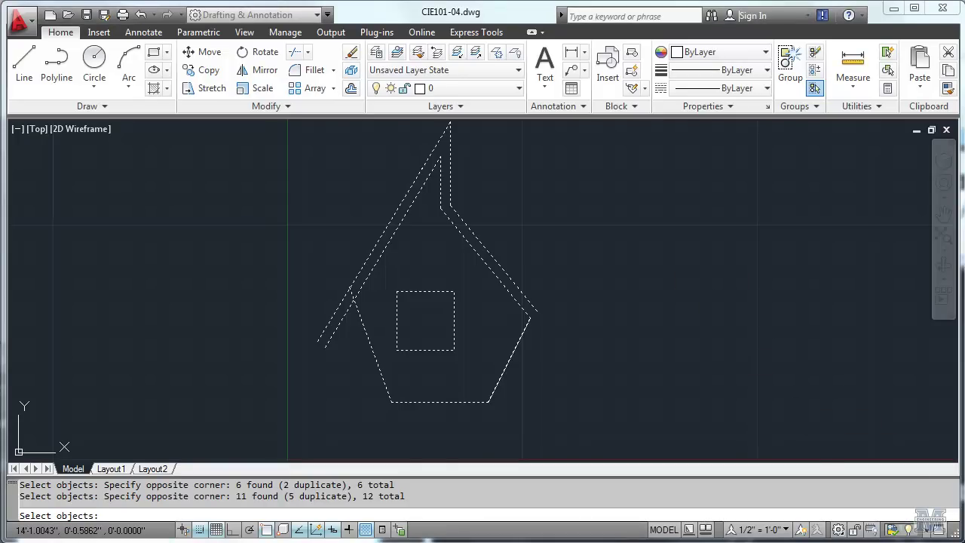
type("u")
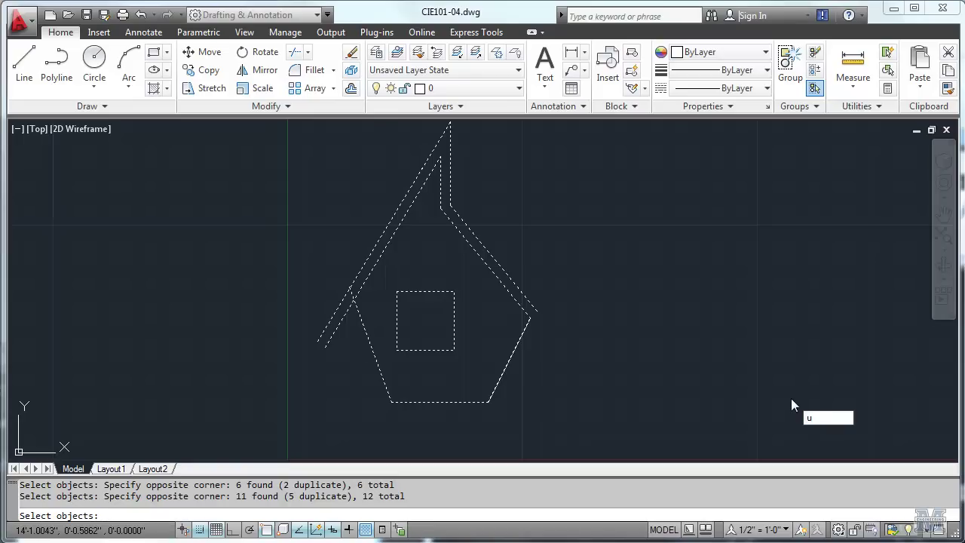
key("Return")
type("u")
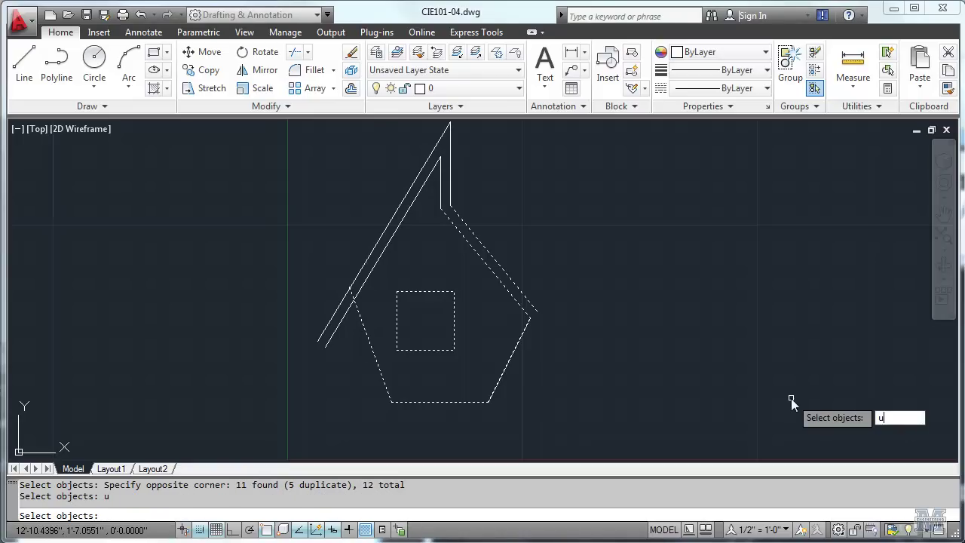
key("Return")
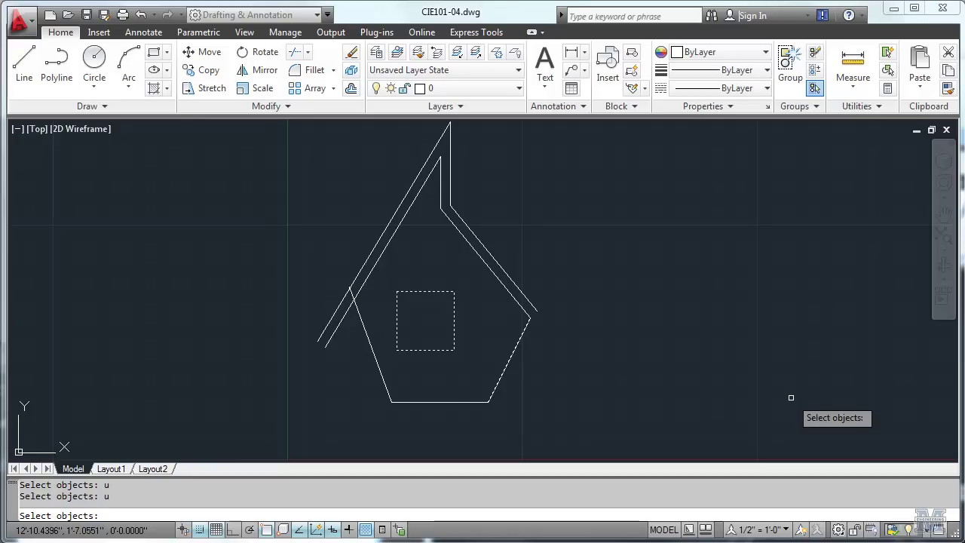
key("Escape")
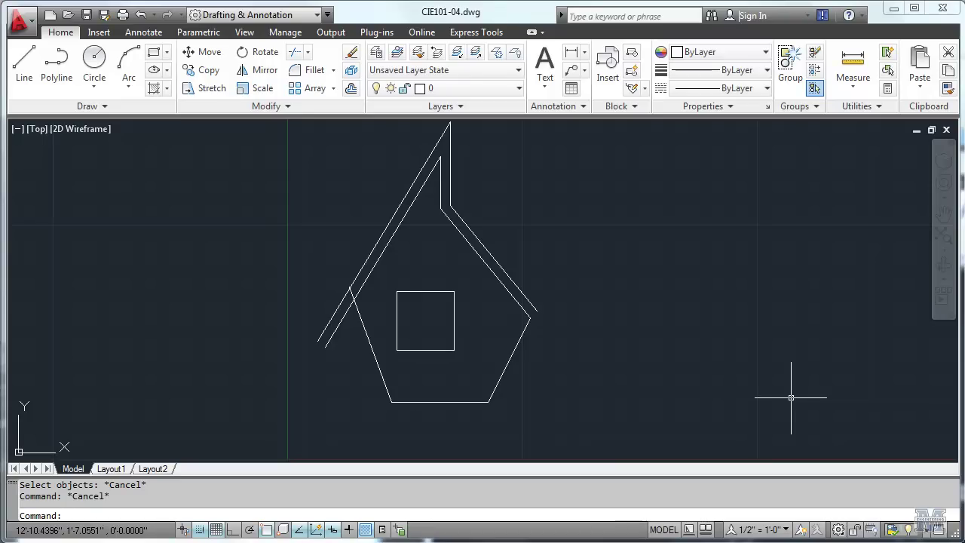
type("SELECT")
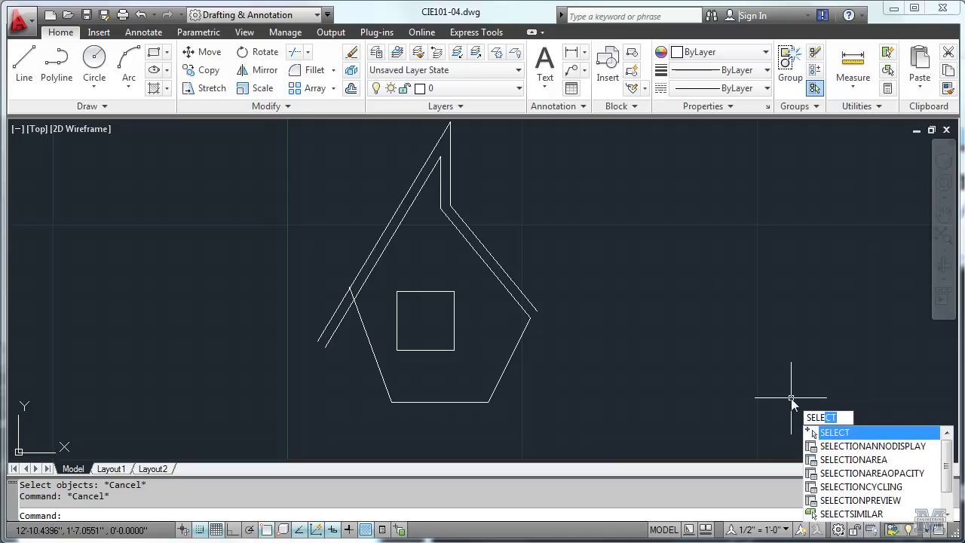
key("Return")
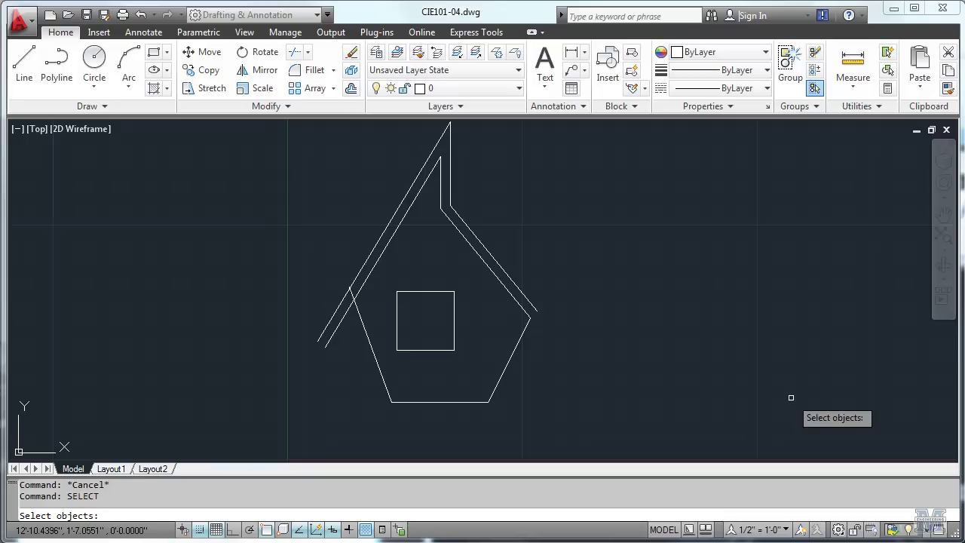
type("all")
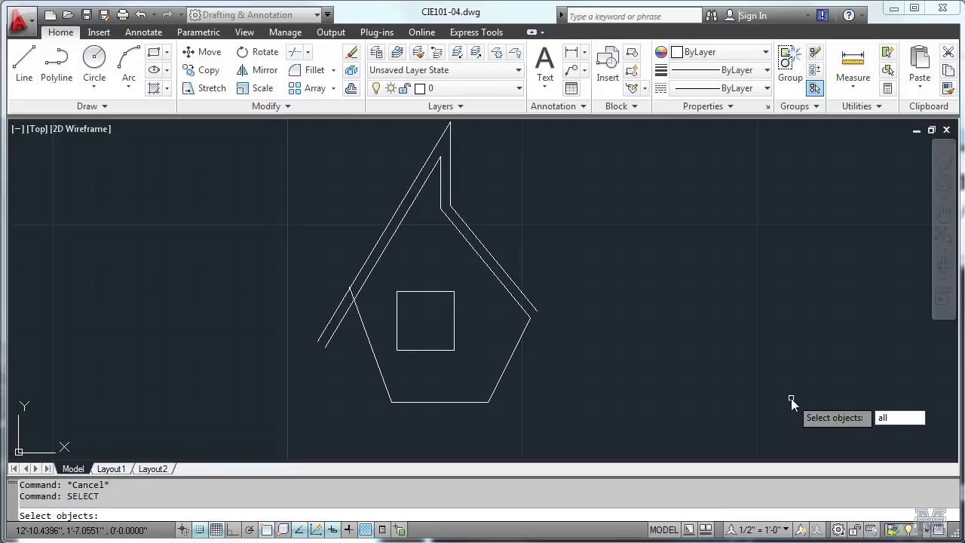
key("Return")
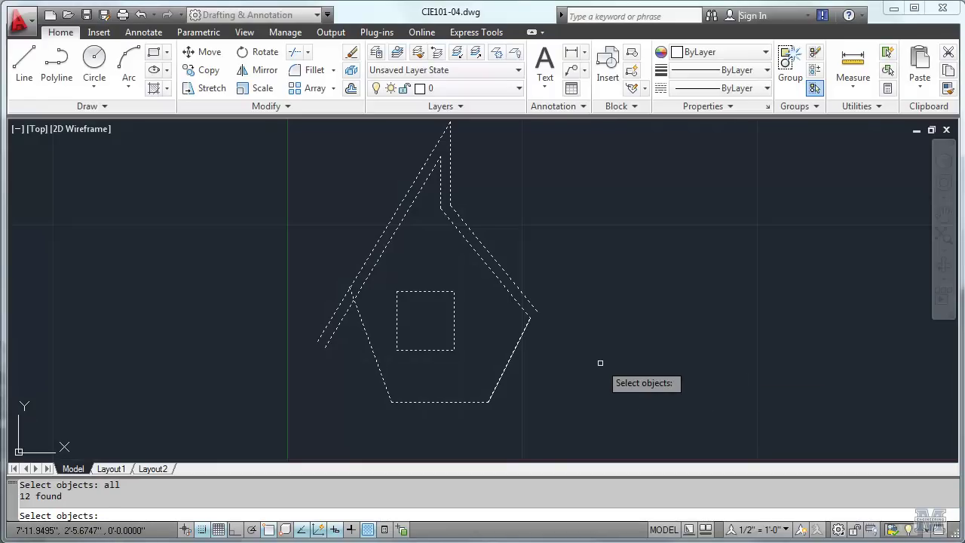
key("Escape")
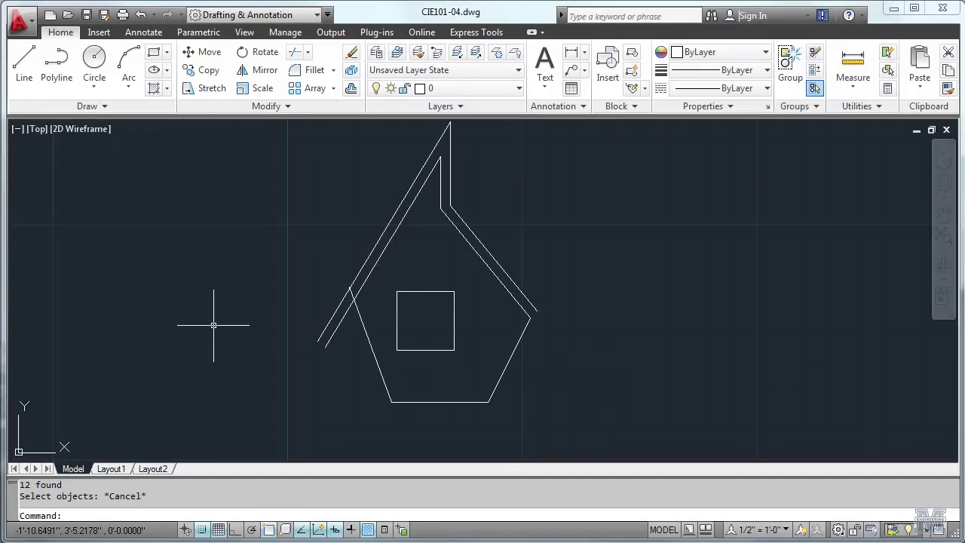
Turn on polar tracking, start a line from a point left of the house, and open the polar angle settings
left_click(252, 531)
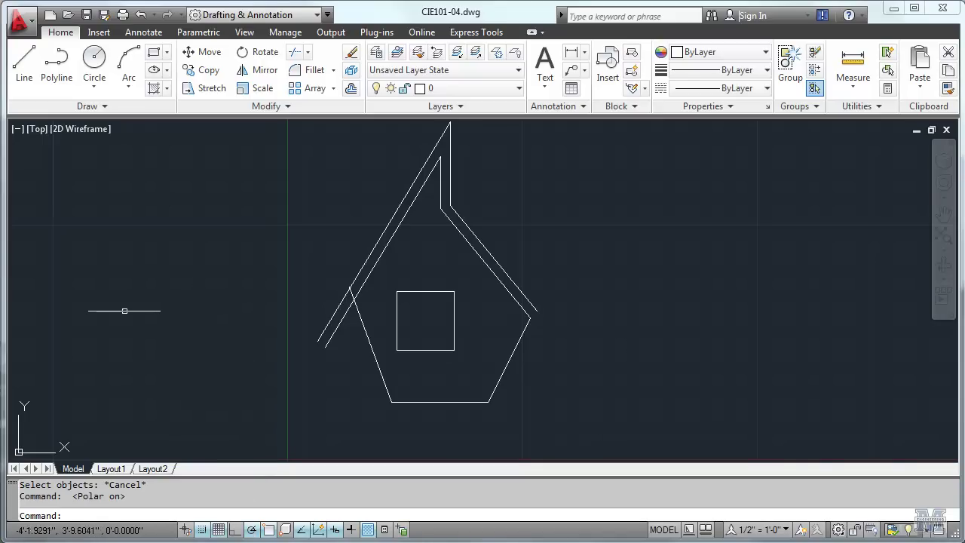
left_click(120, 311)
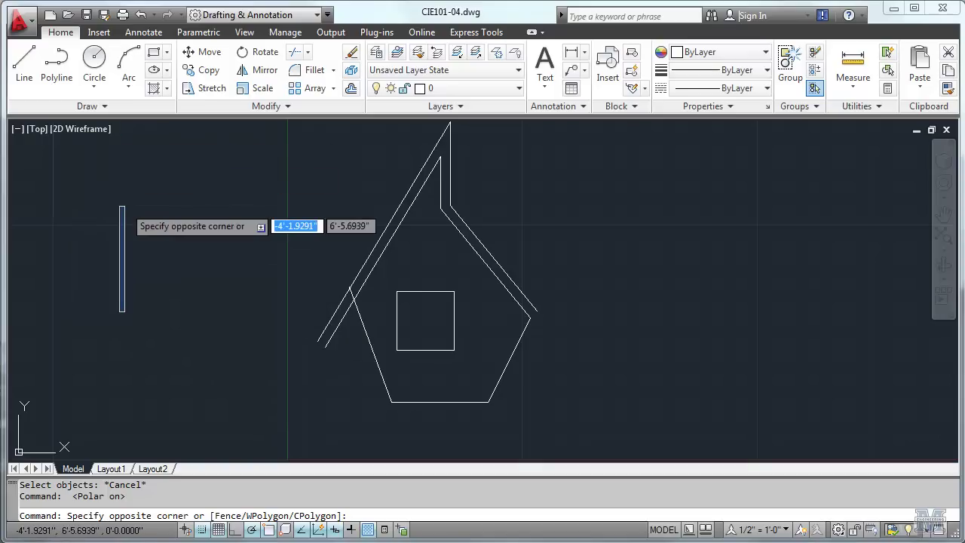
key("Escape")
left_click(25, 64)
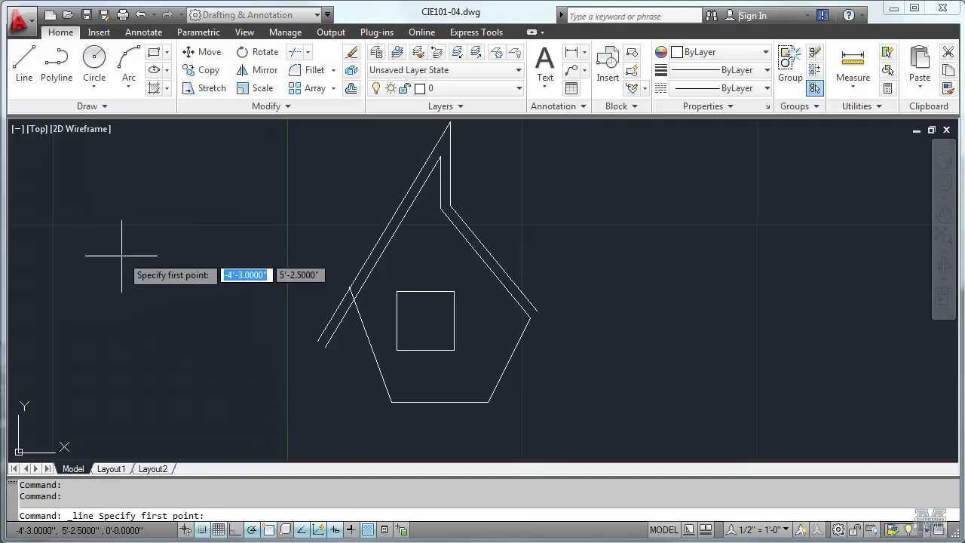
left_click(121, 258)
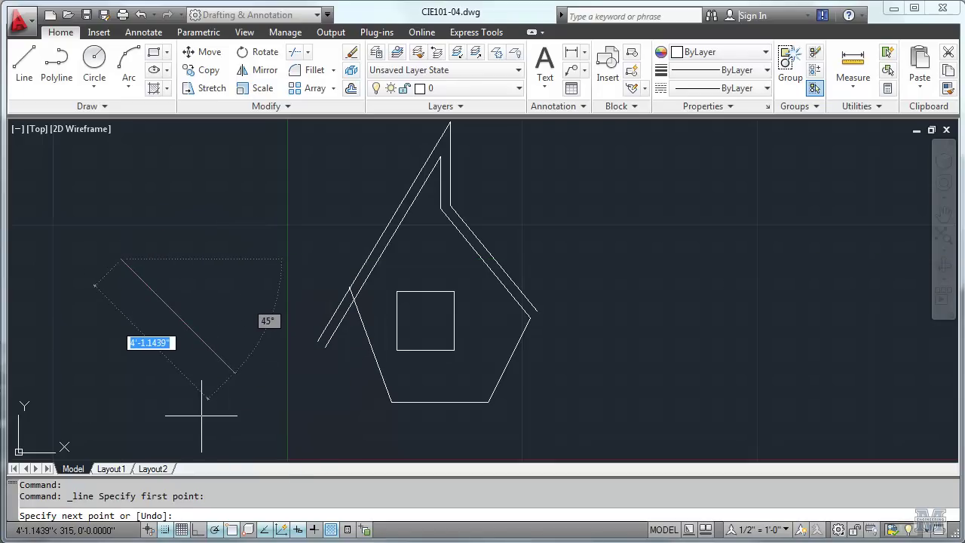
right_click(213, 533)
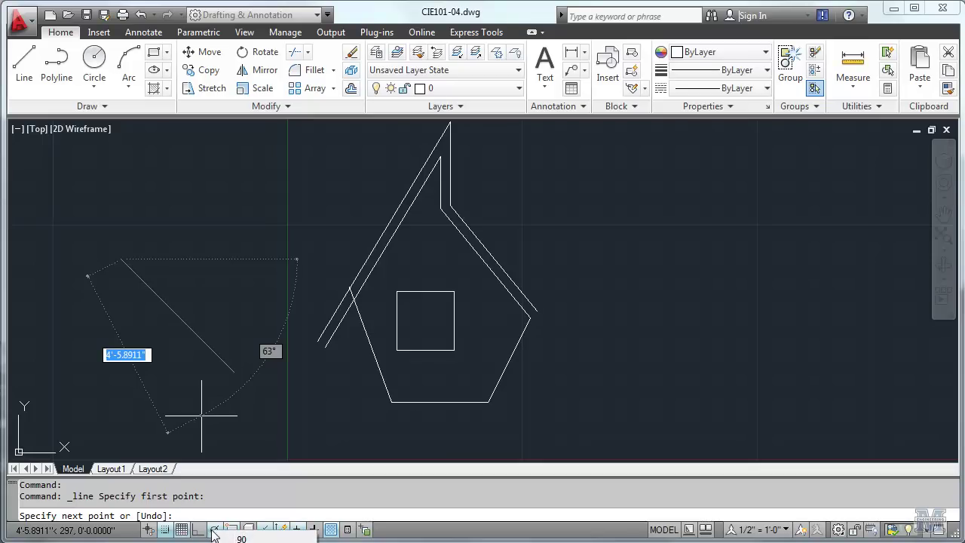
left_click(265, 348)
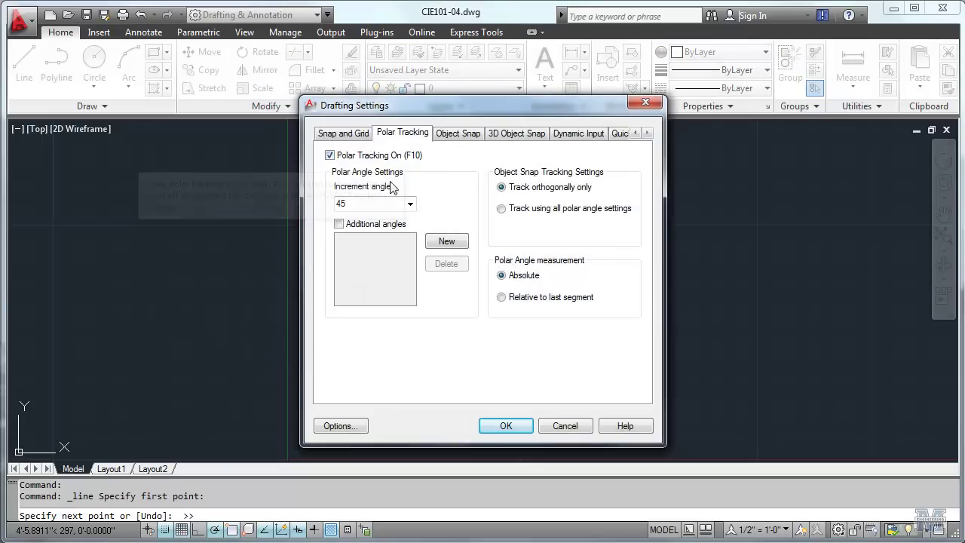
left_click(410, 203)
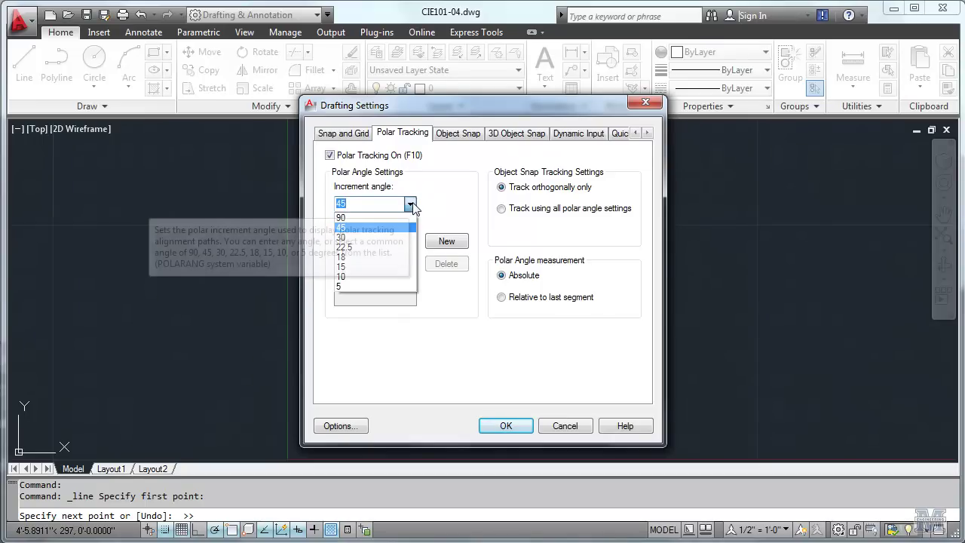
left_click(411, 206)
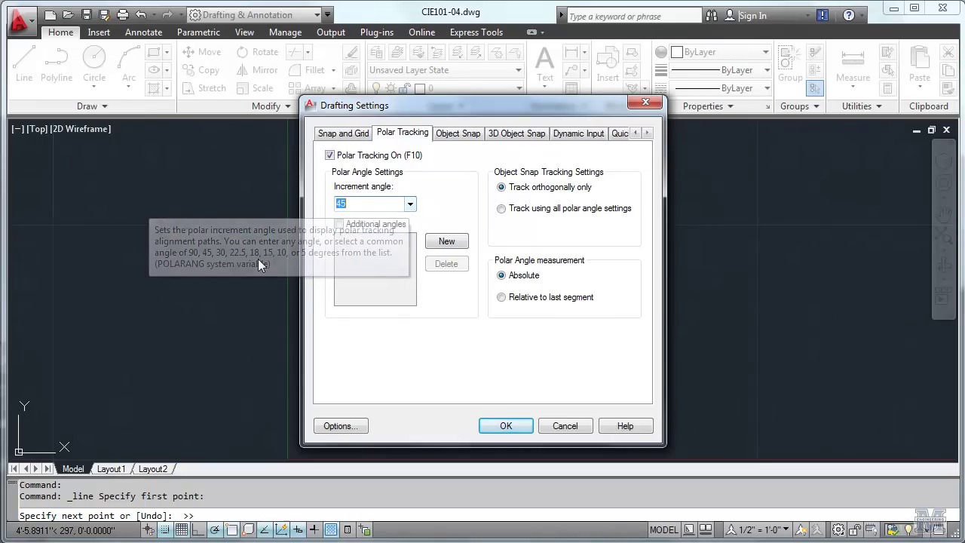
left_click(563, 427)
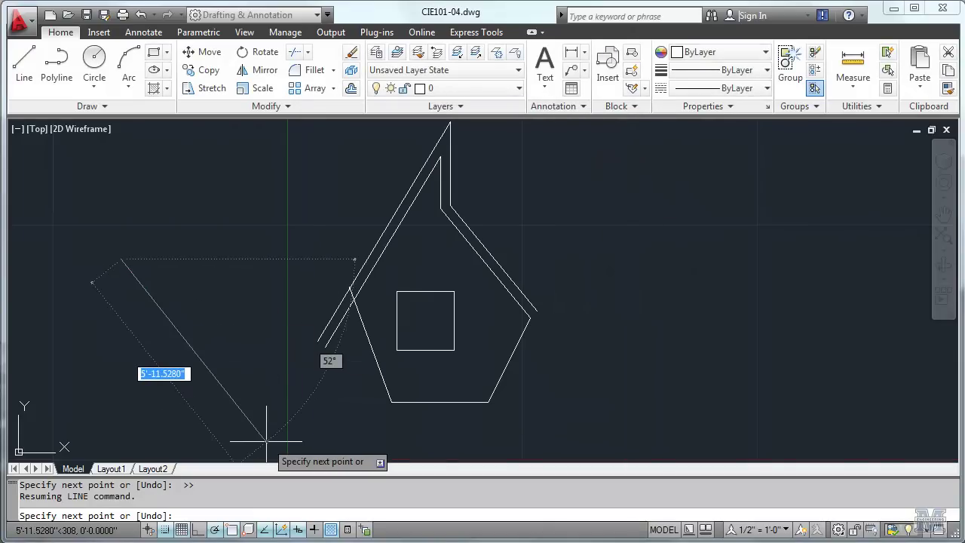
Complete the L-shaped line with a 3'-9" vertical stroke and a 4'-9" horizontal base at 0°
left_click(121, 421)
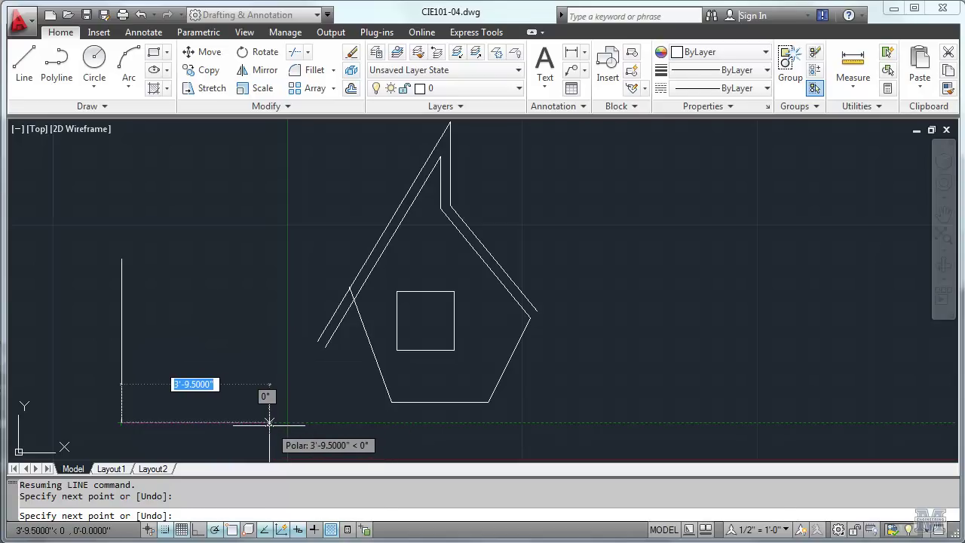
type("3'")
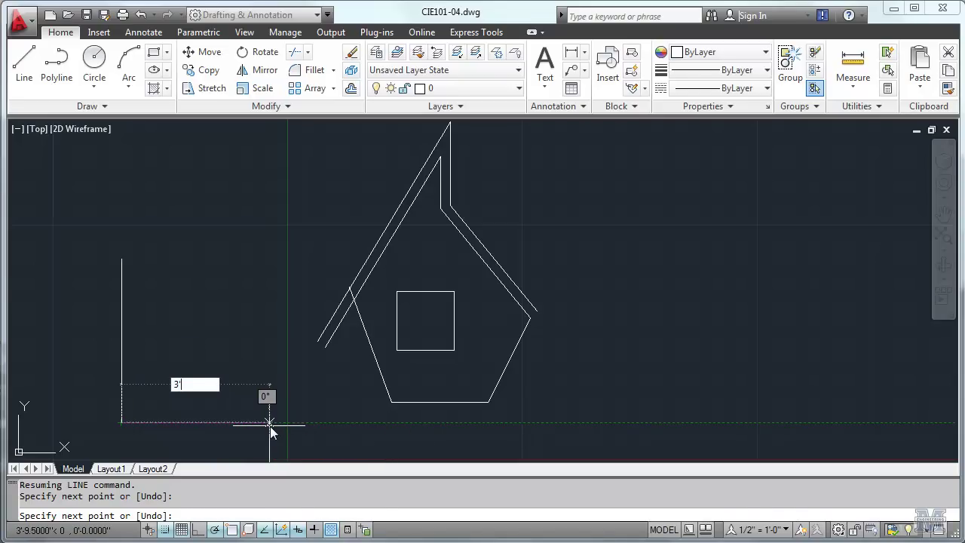
type("9")
type("\"")
key("Tab")
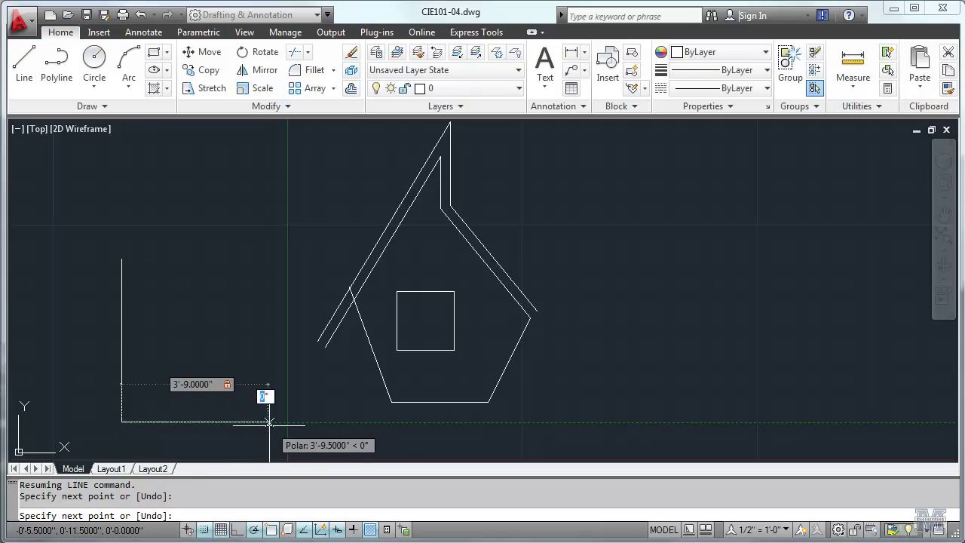
left_click(269, 422)
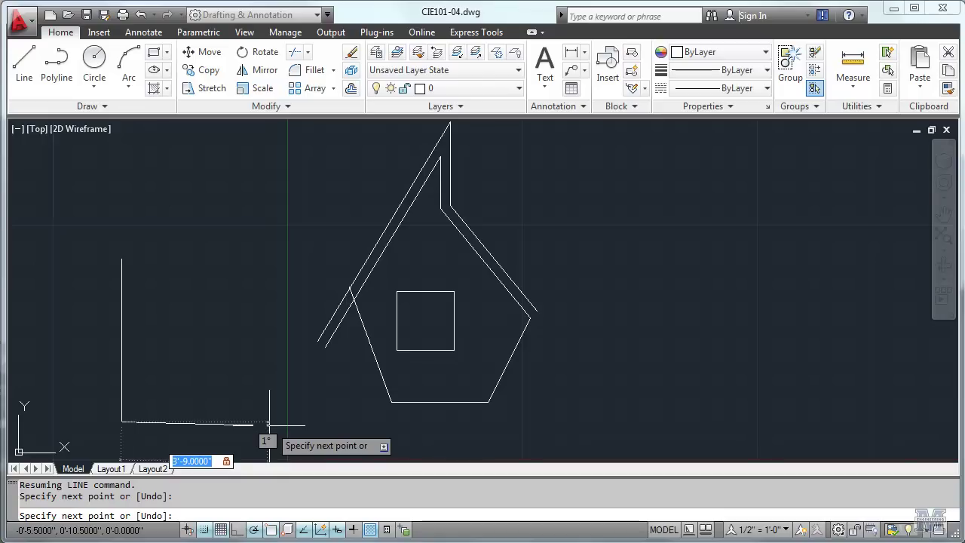
type("4'9")
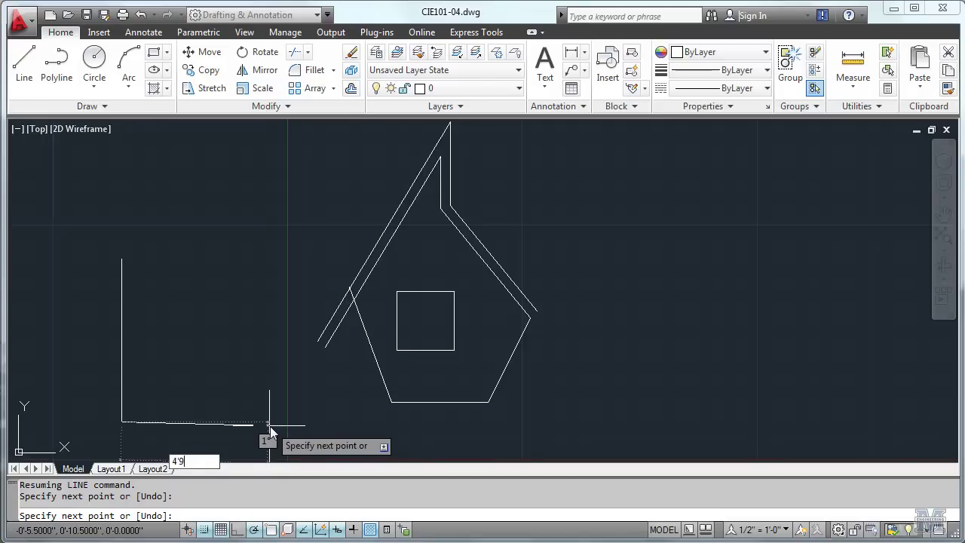
key("Tab")
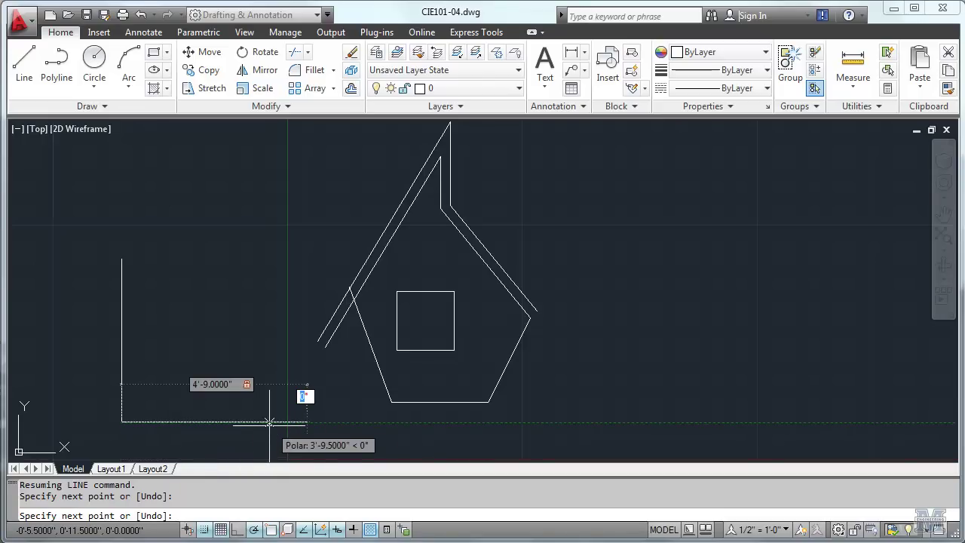
type("0")
key("Return")
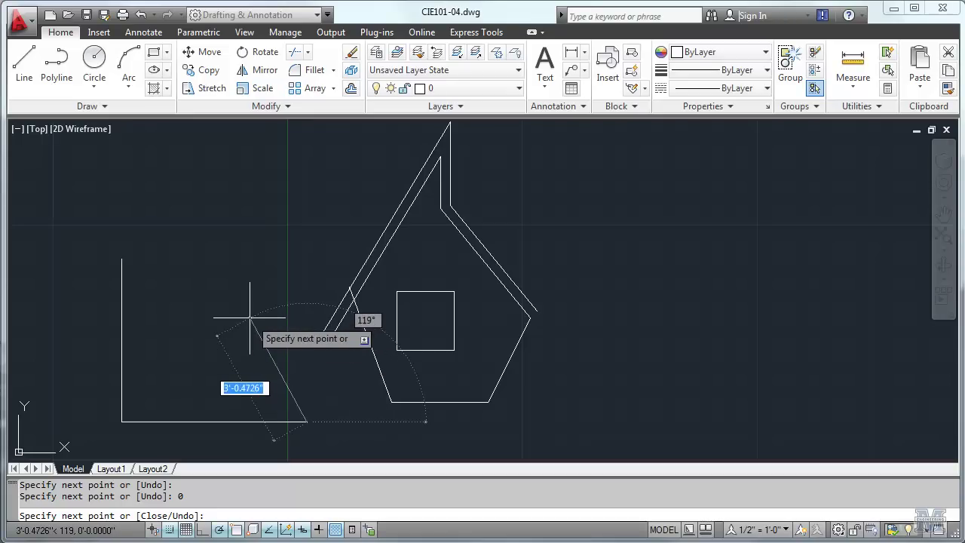
key("Return")
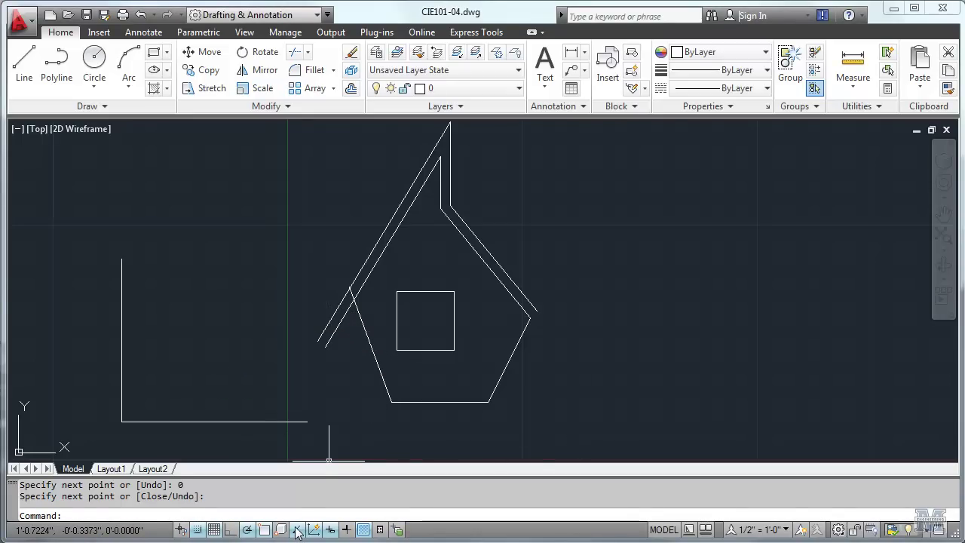
Draw a circle centred on the square window's midpoint, with its radius set inside the square
scroll(428, 336, "up", 3)
scroll(428, 337, "up", 2)
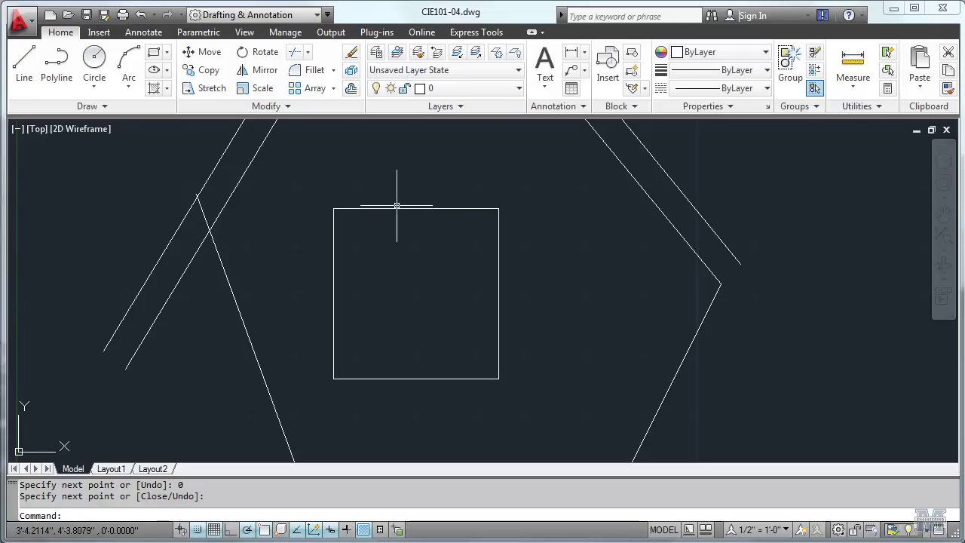
left_click(94, 63)
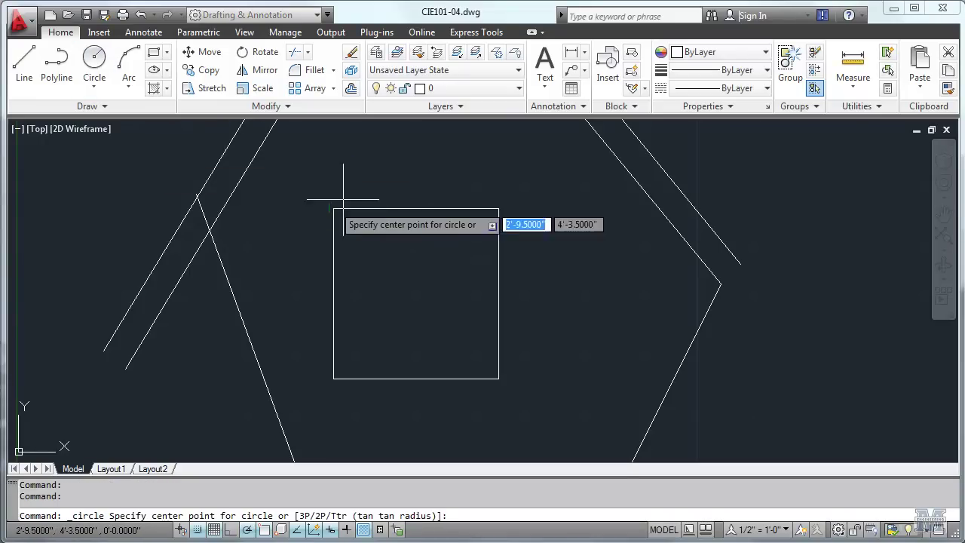
left_click(416, 292)
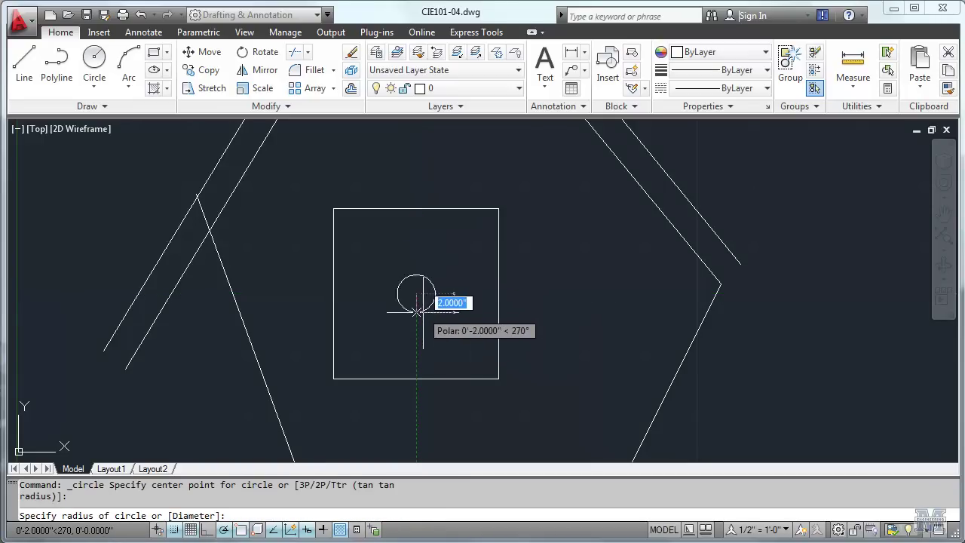
left_click(460, 321)
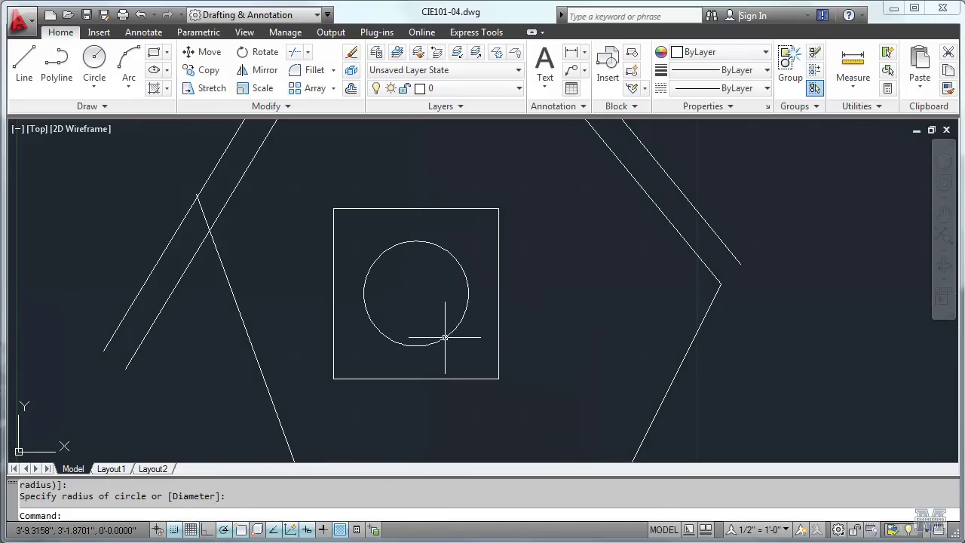